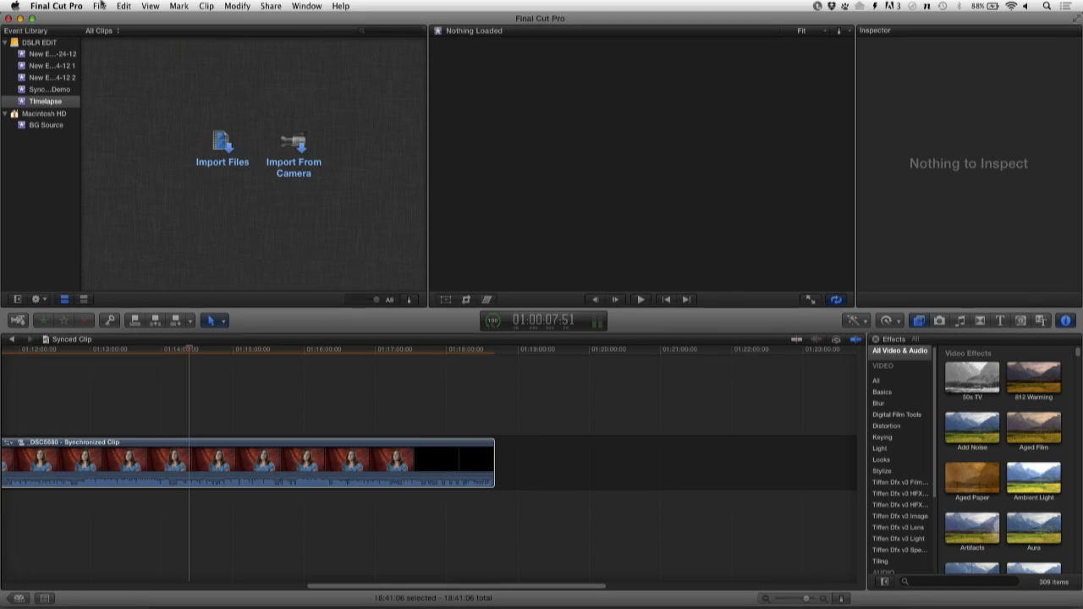
# Create a new event and set the Editing preference for still-image length to 0.05 seconds.
pyautogui.click(99, 6)
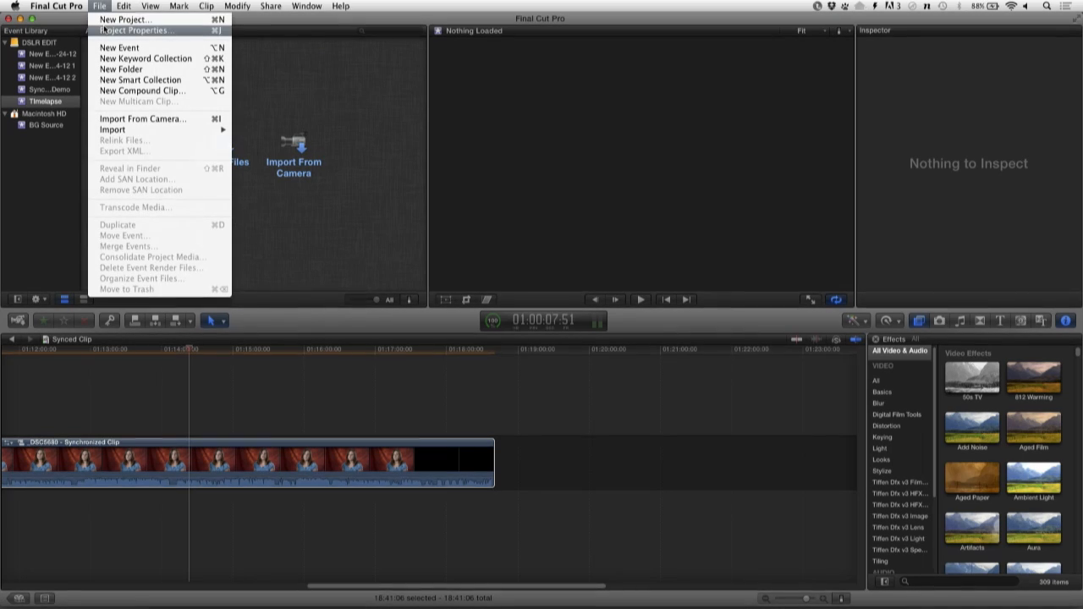
pyautogui.click(119, 47)
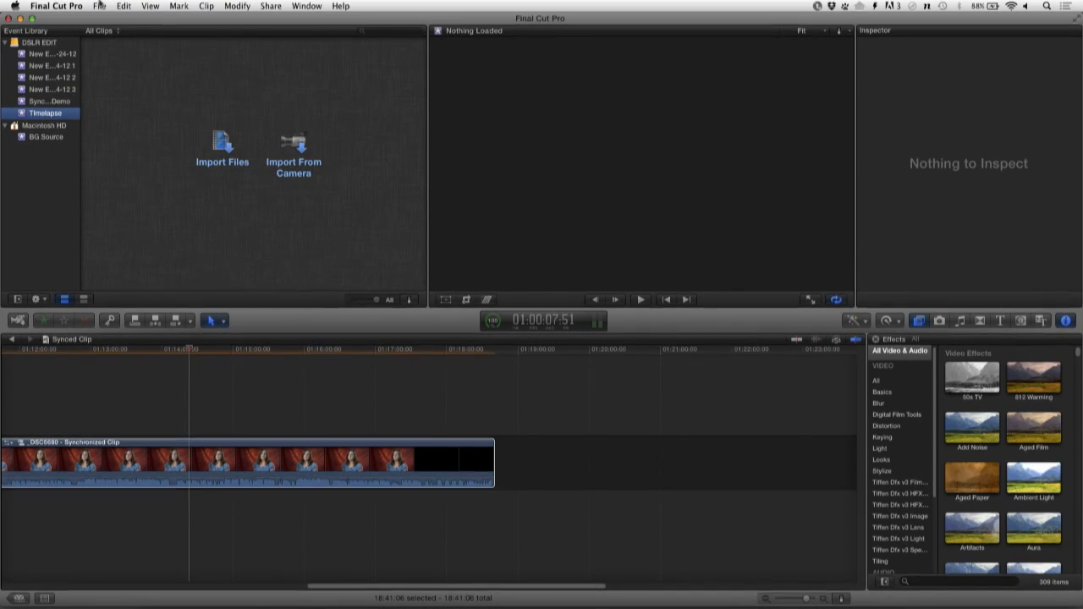
pyautogui.press('super+comma')
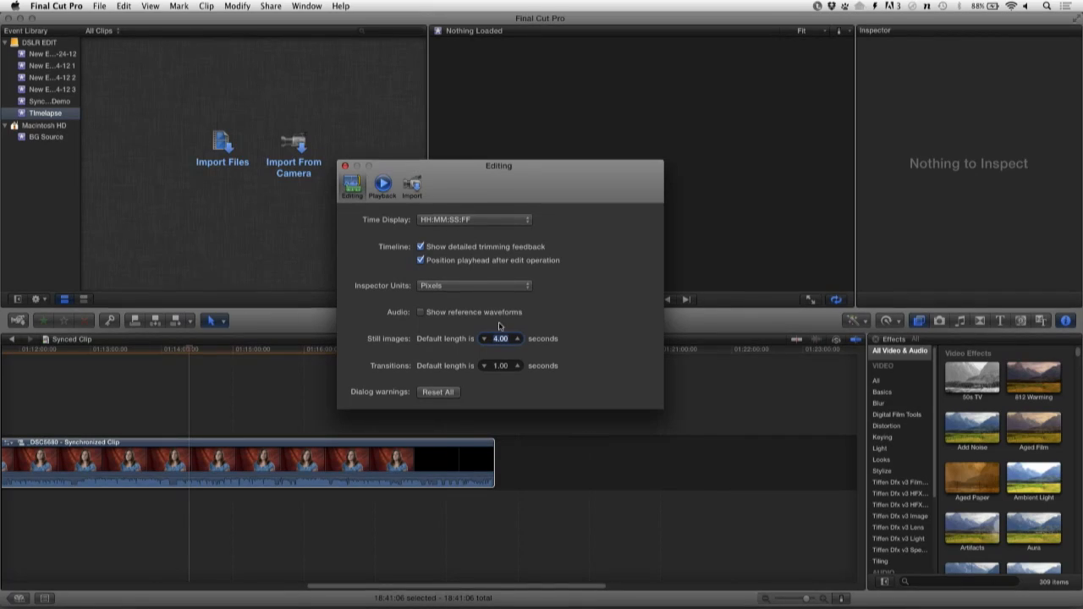
pyautogui.write('0.05')
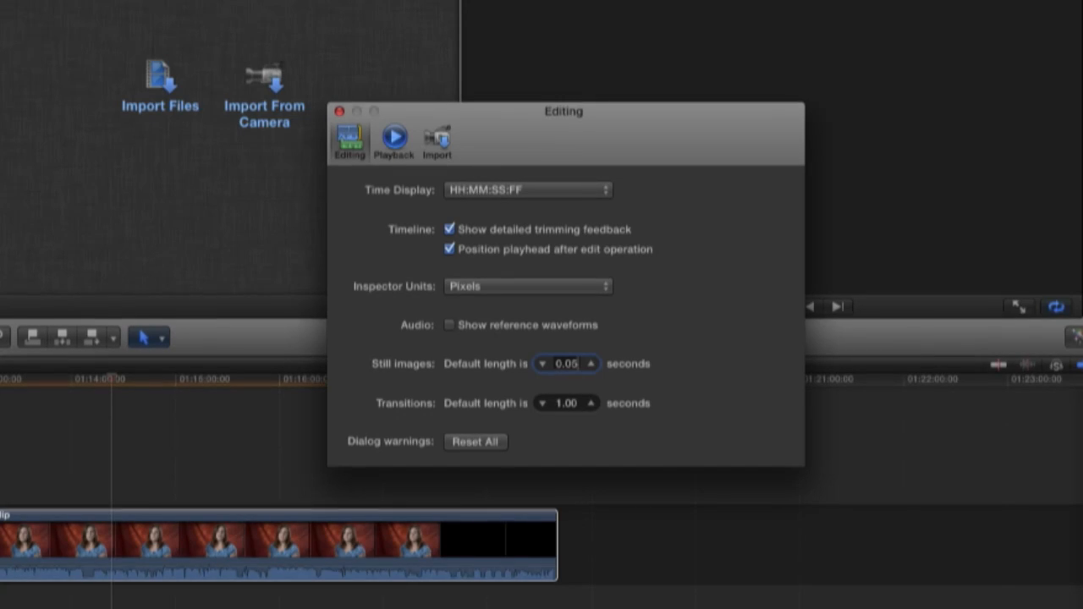
pyautogui.press('Tab')
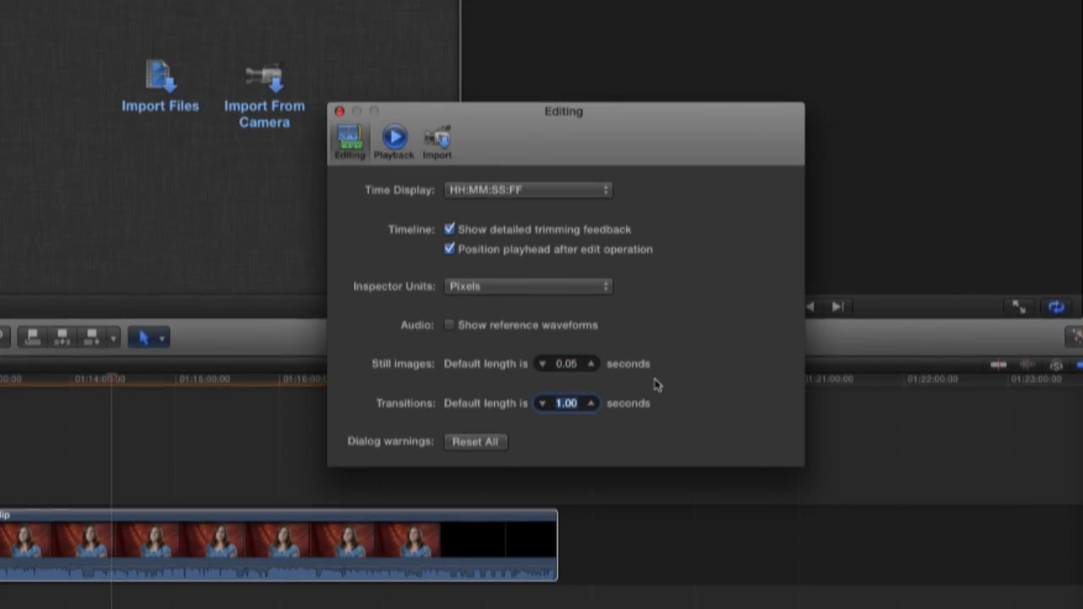
pyautogui.click(339, 111)
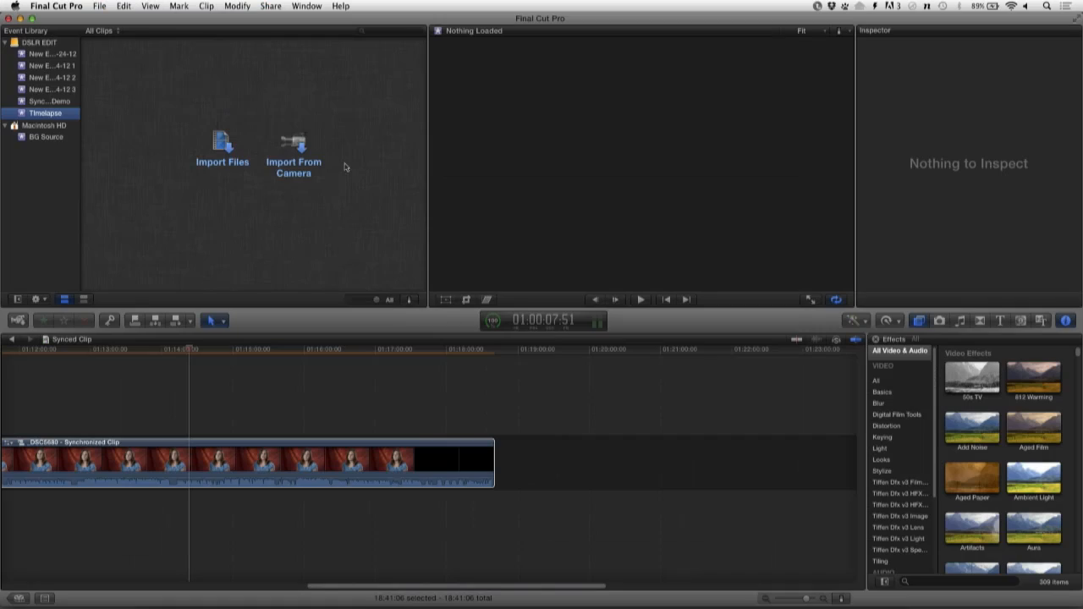
# Import every Vienna Overpass TIFF frame (112 items) into the Timelapse event.
pyautogui.click(222, 141)
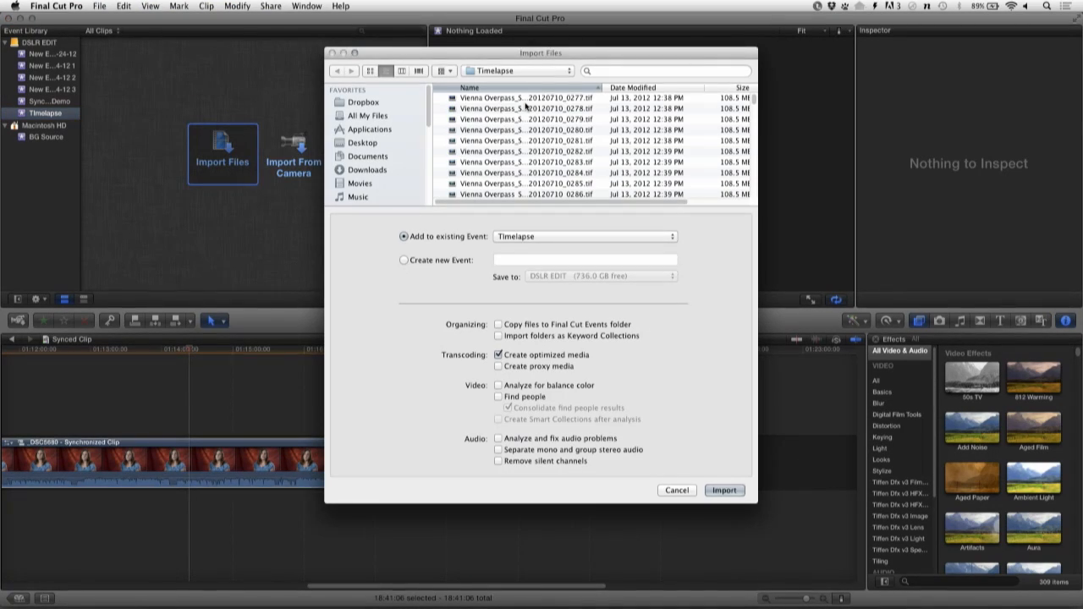
pyautogui.click(526, 99)
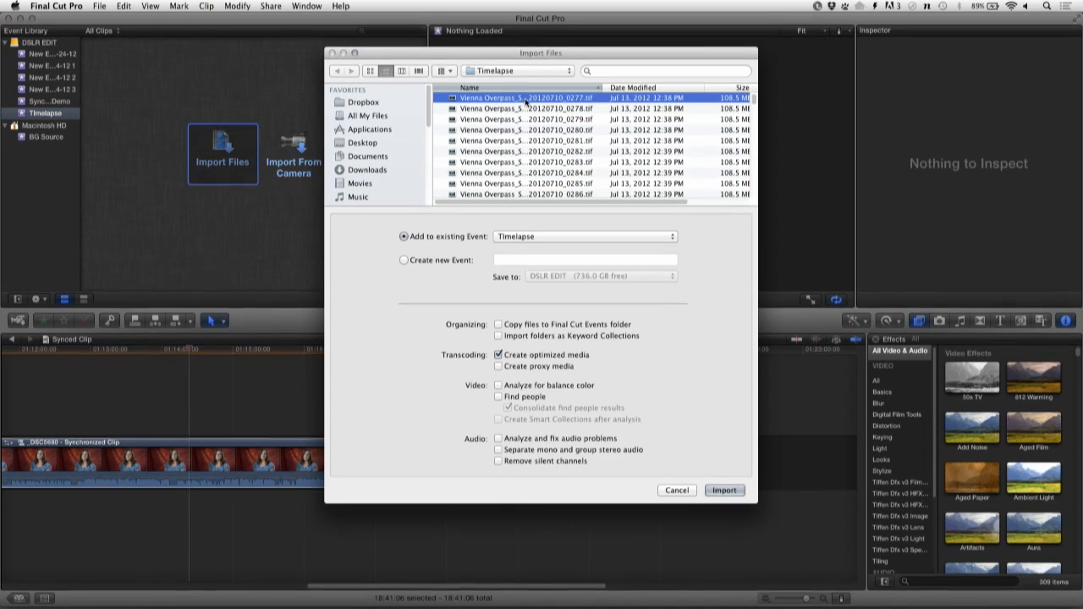
pyautogui.press('super+a')
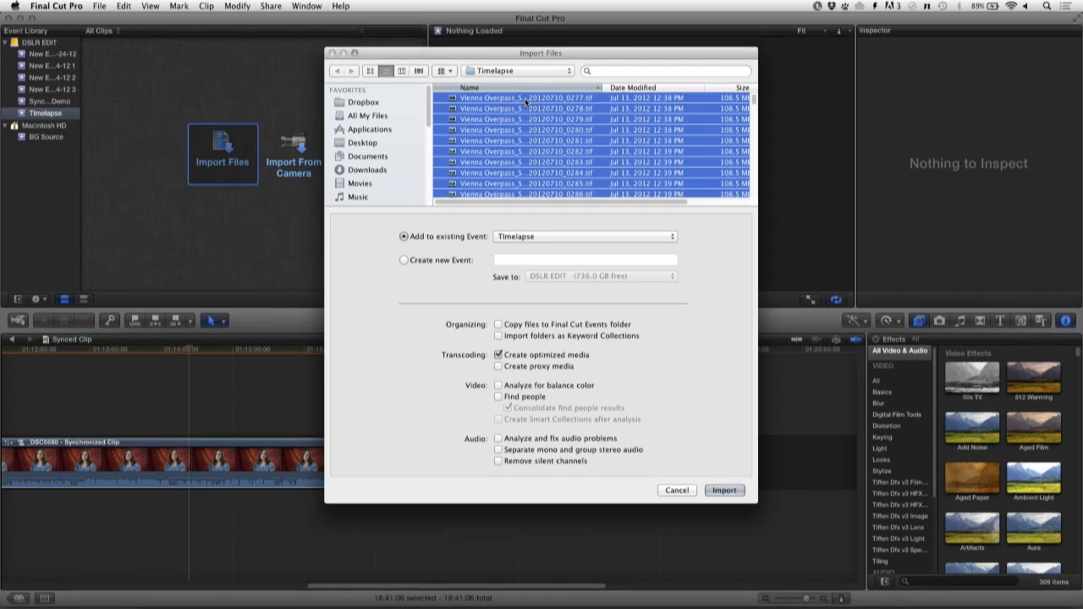
pyautogui.scroll(-10, 524, 98)
pyautogui.scroll(-10, 524, 98)
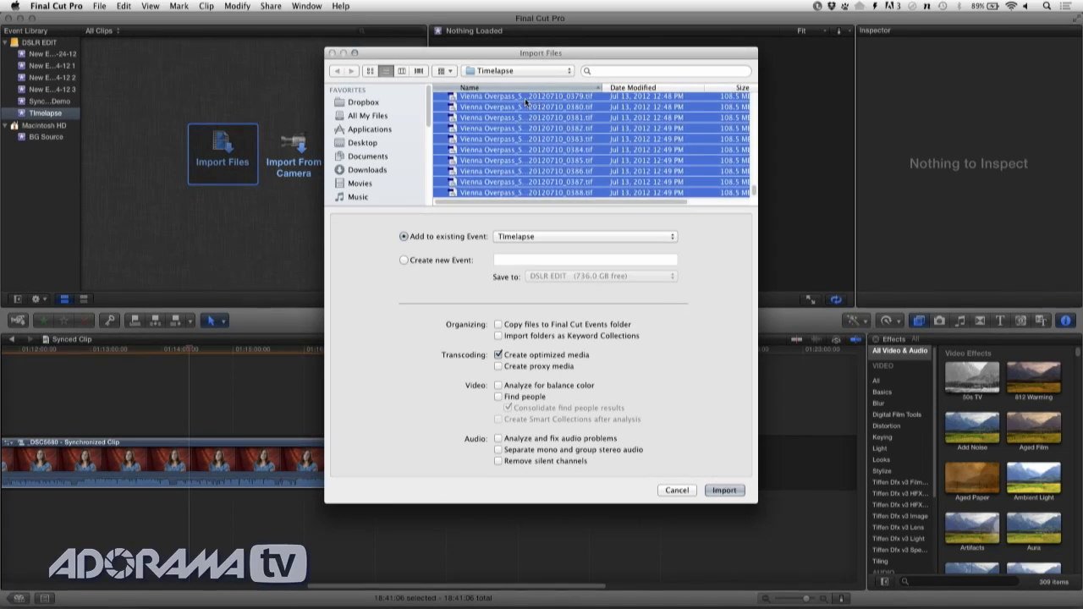
pyautogui.scroll(-5, 524, 98)
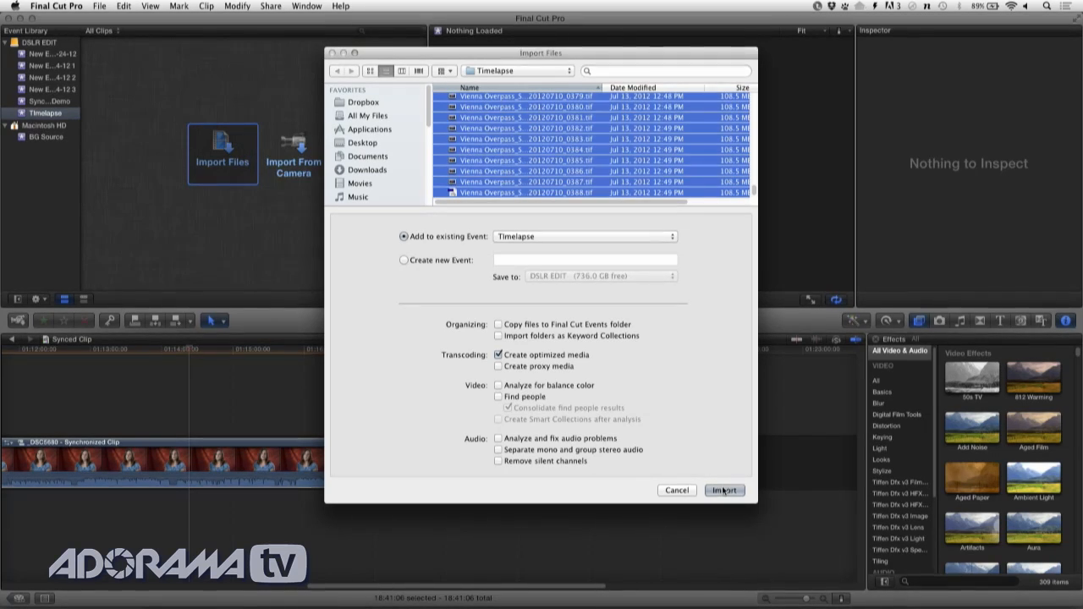
pyautogui.click(723, 490)
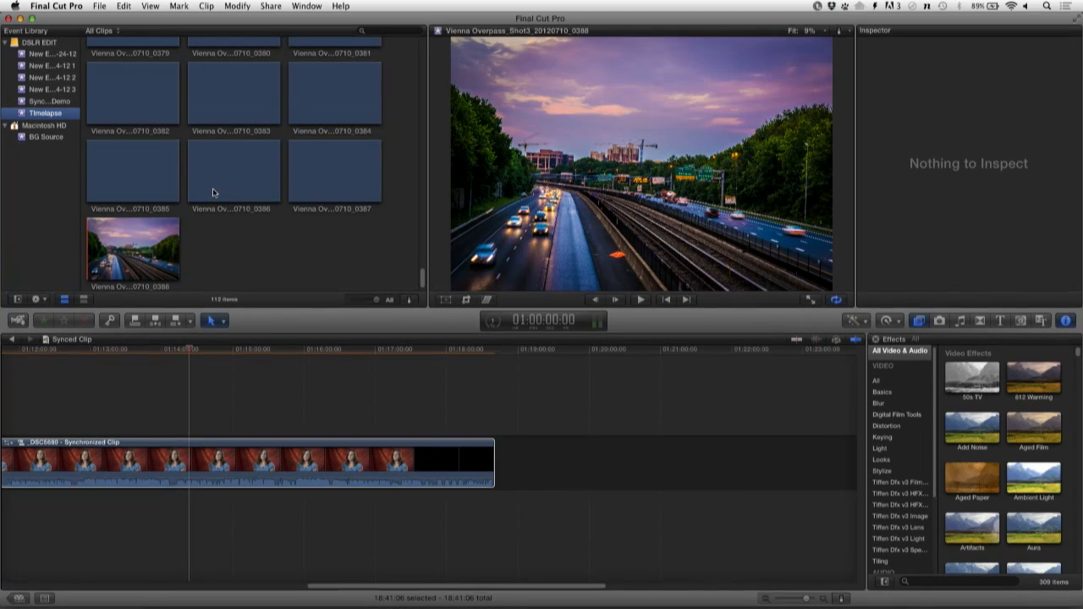
pyautogui.scroll(5, 213, 188)
pyautogui.scroll(10, 212, 188)
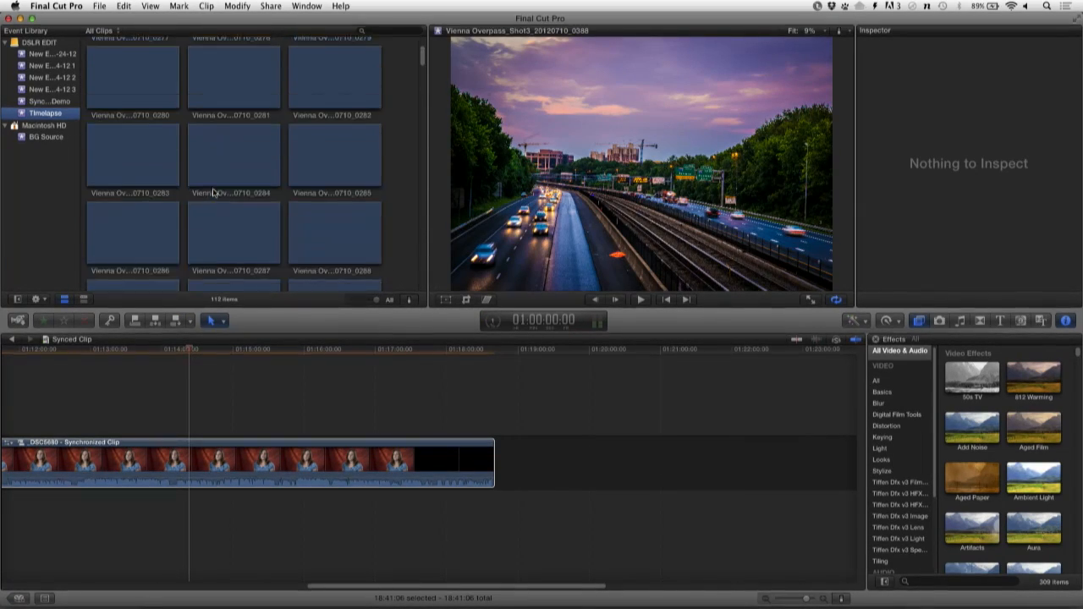
pyautogui.scroll(10, 212, 188)
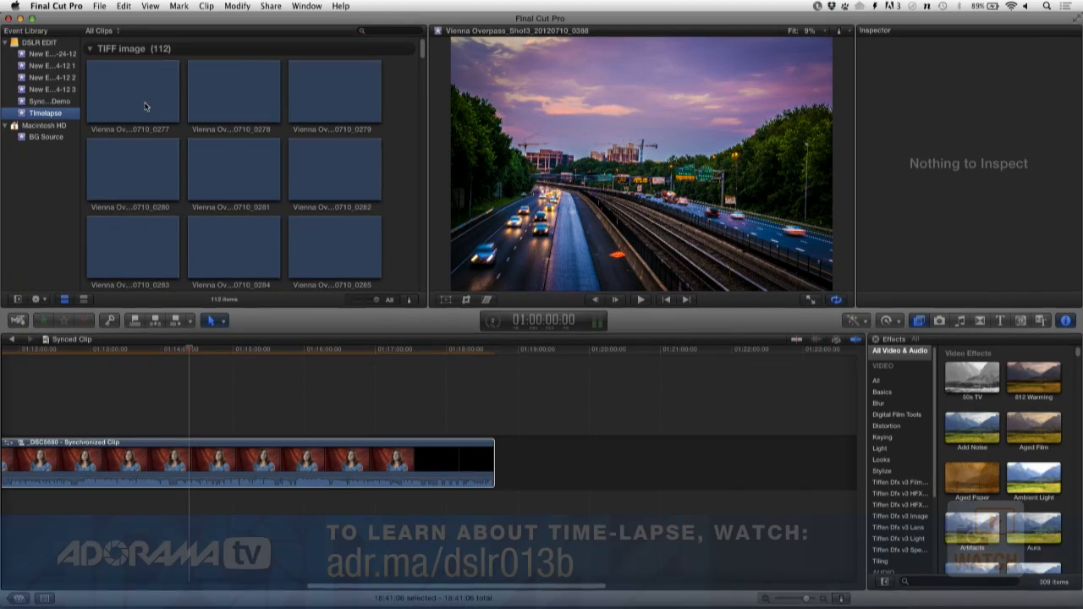
# In the Project Library under DSLR EDIT, create a new project named Overpass.
pyautogui.click(145, 102)
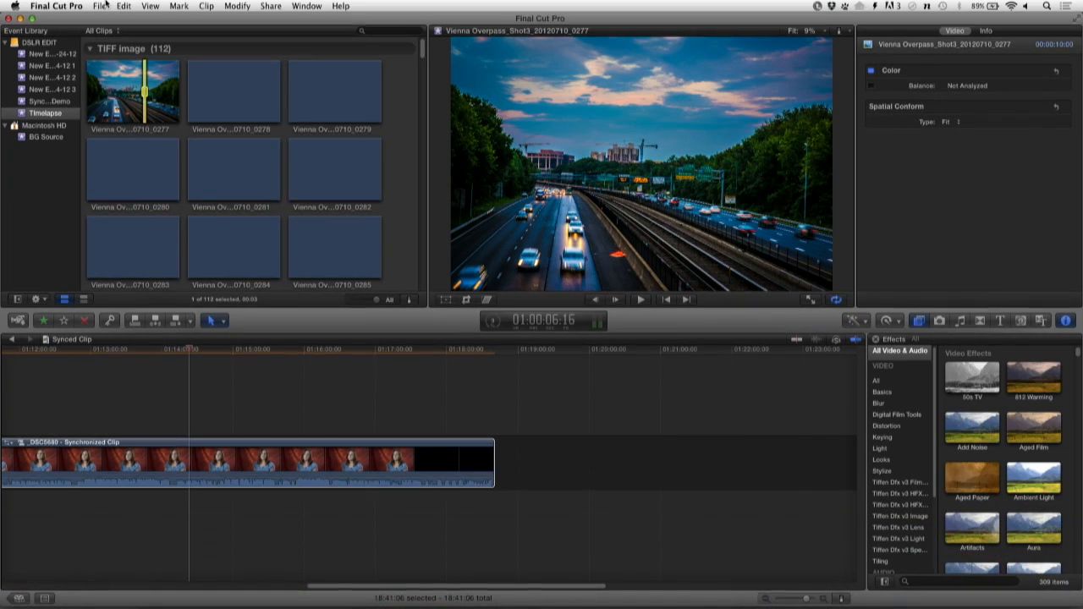
pyautogui.click(14, 341)
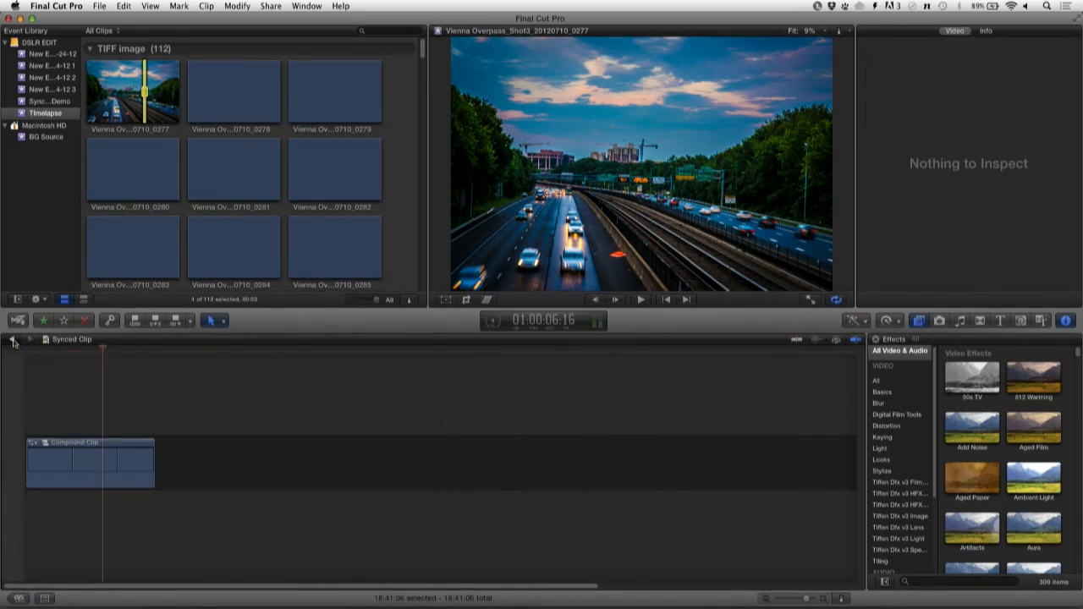
pyautogui.click(21, 599)
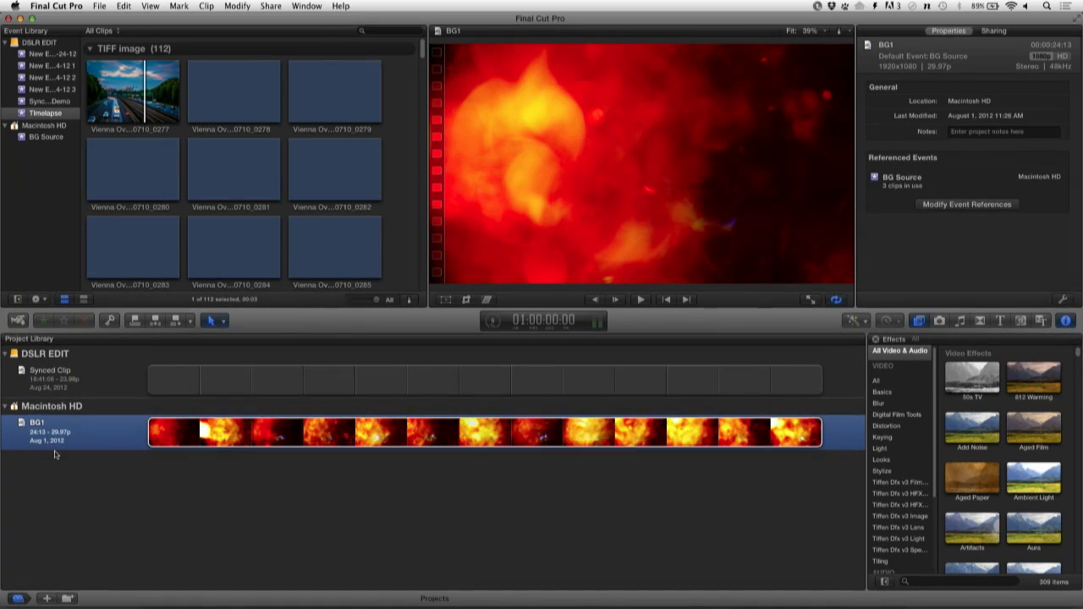
pyautogui.click(44, 354)
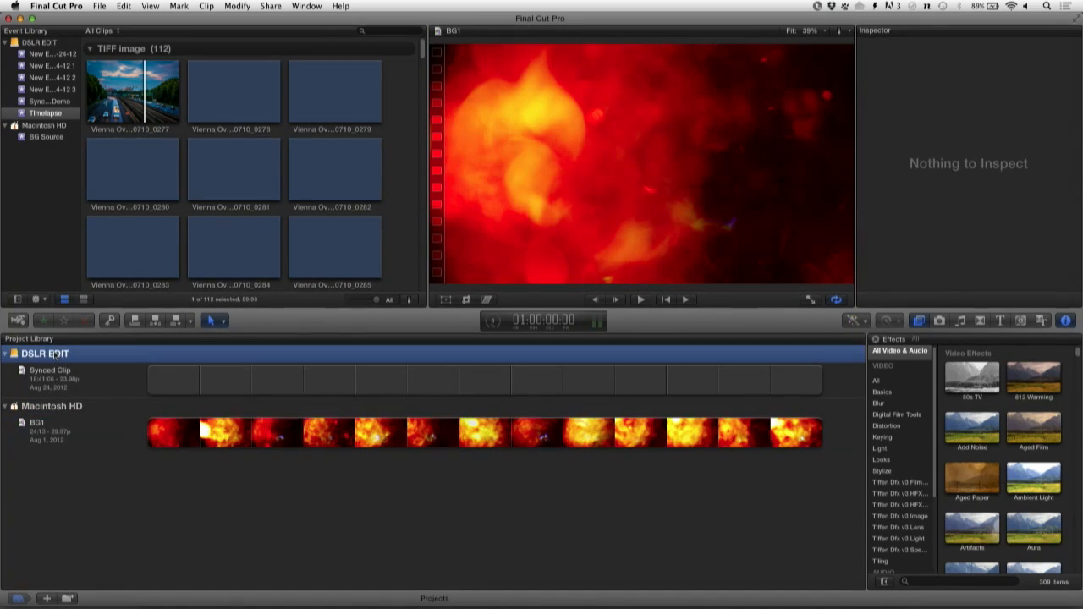
pyautogui.click(49, 599)
pyautogui.write('Overp')
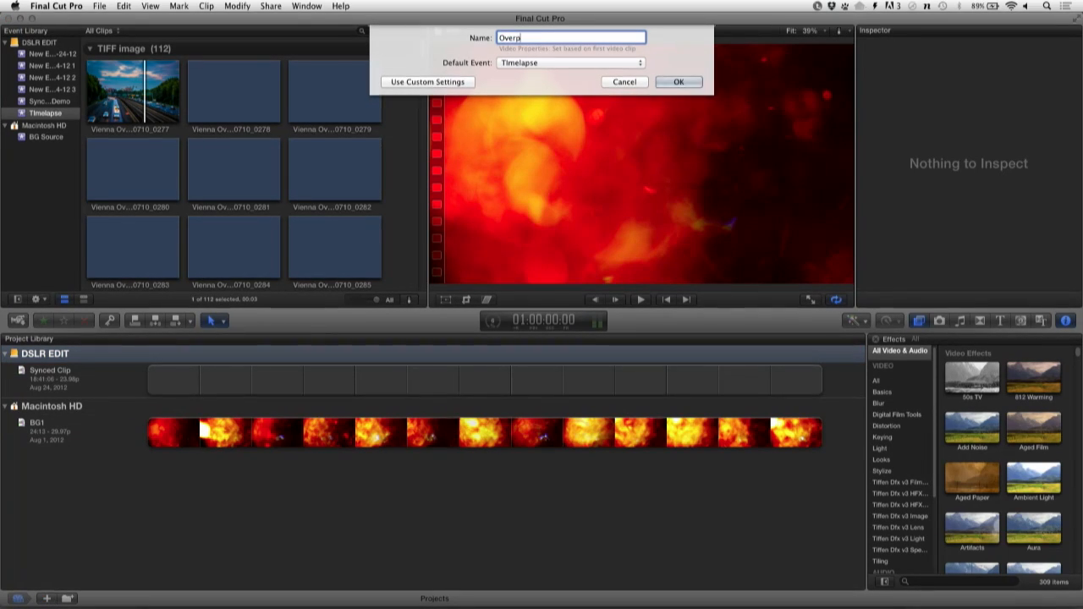
pyautogui.write('ass')
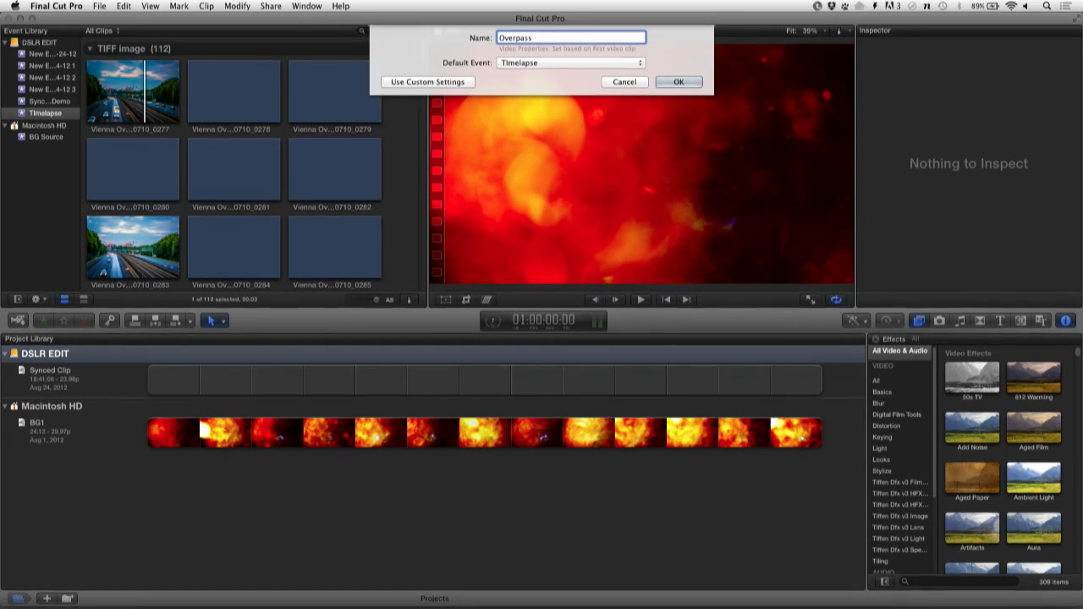
pyautogui.press('Return')
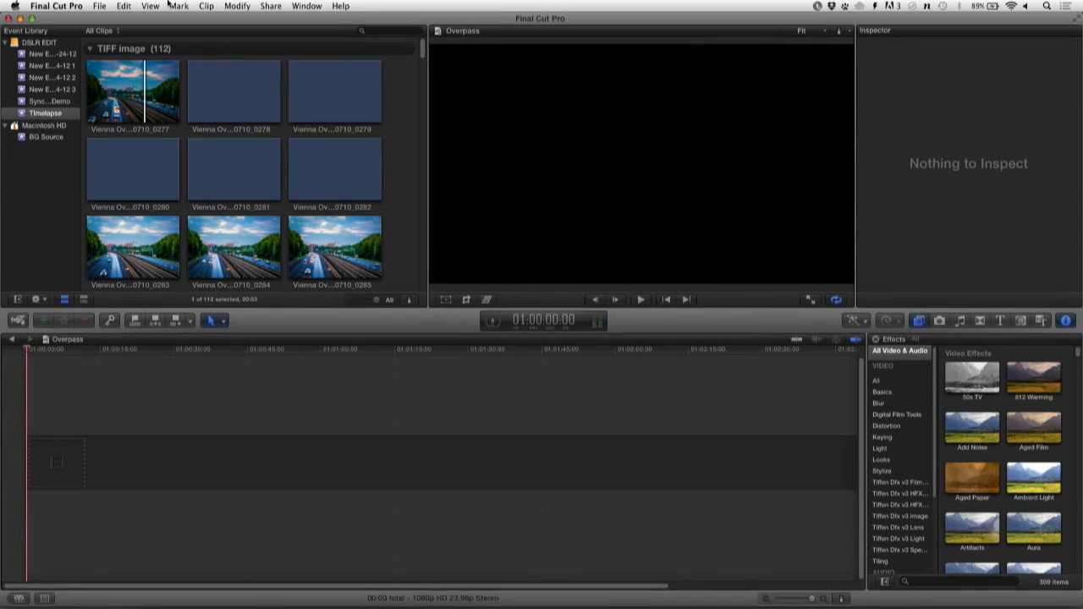
# Select all 112 stills in the browser and drag them into the empty Overpass timeline.
pyautogui.click(127, 68)
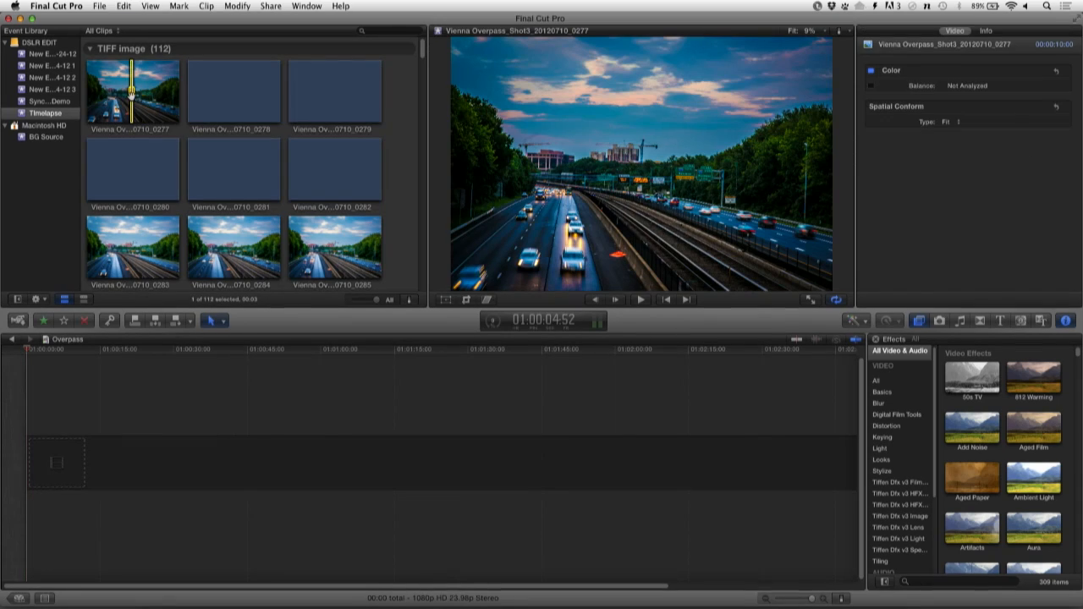
pyautogui.press('super+a')
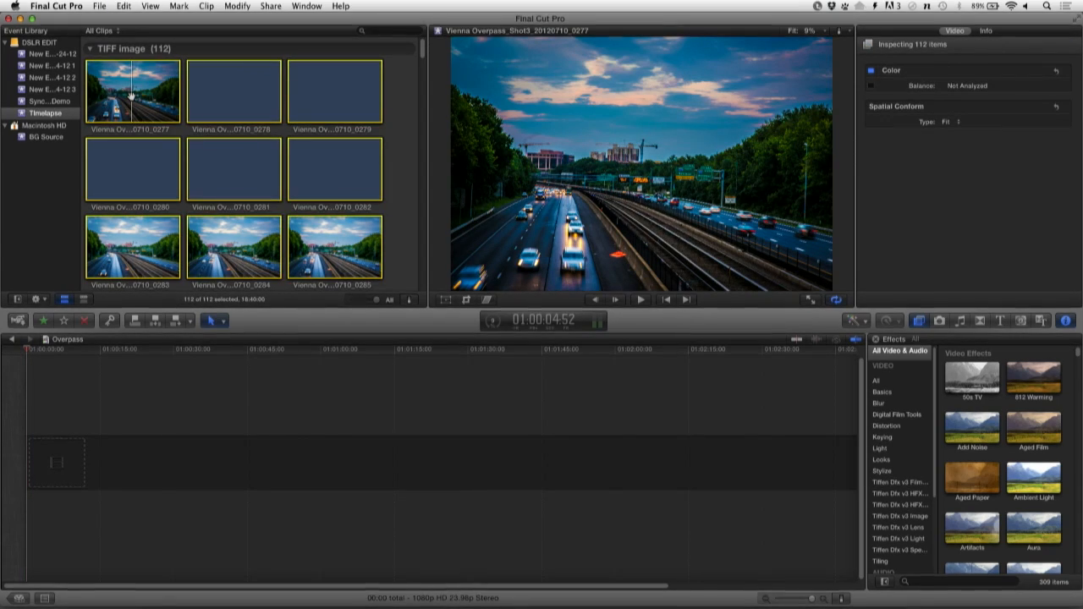
pyautogui.moveTo(61, 448); pyautogui.dragTo(60, 450)
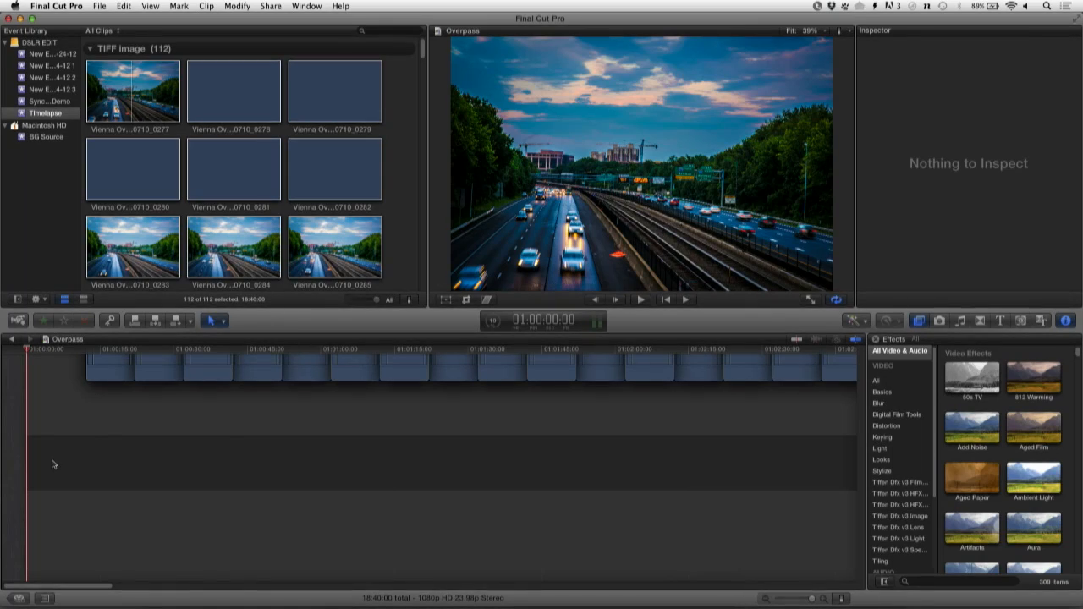
pyautogui.moveTo(52, 464); pyautogui.dragTo(55, 468)
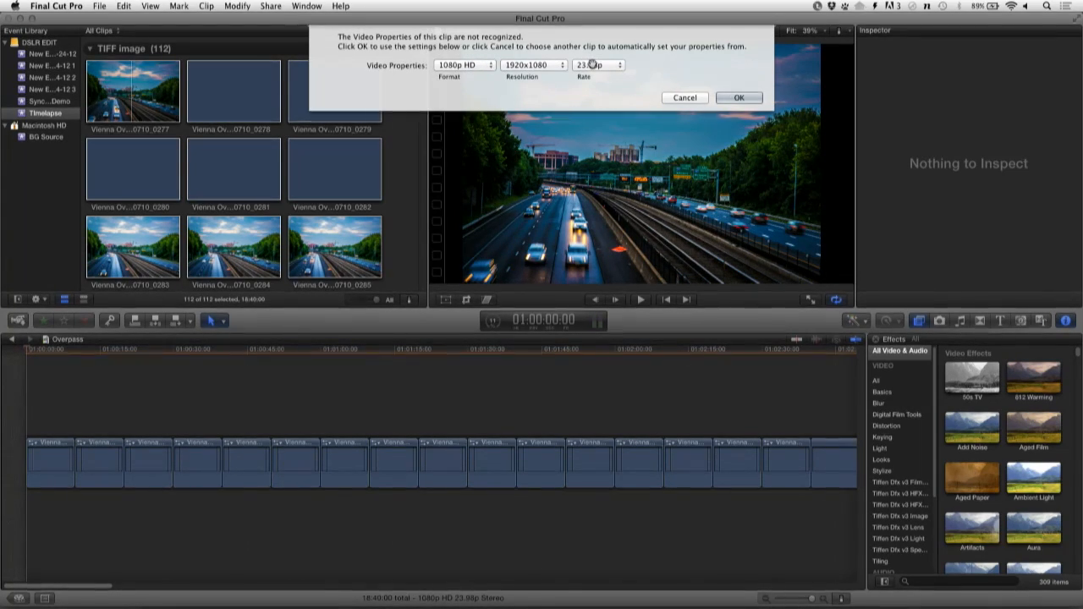
pyautogui.click(738, 96)
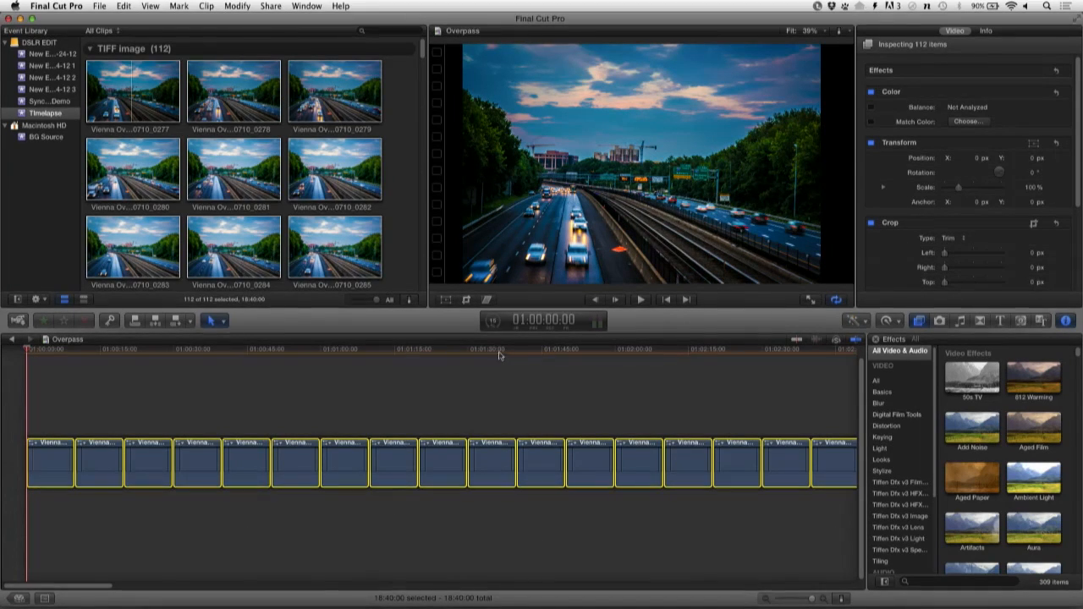
# Set every selected still's duration to 2 frames via the dashboard timecode.
pyautogui.click(72, 354)
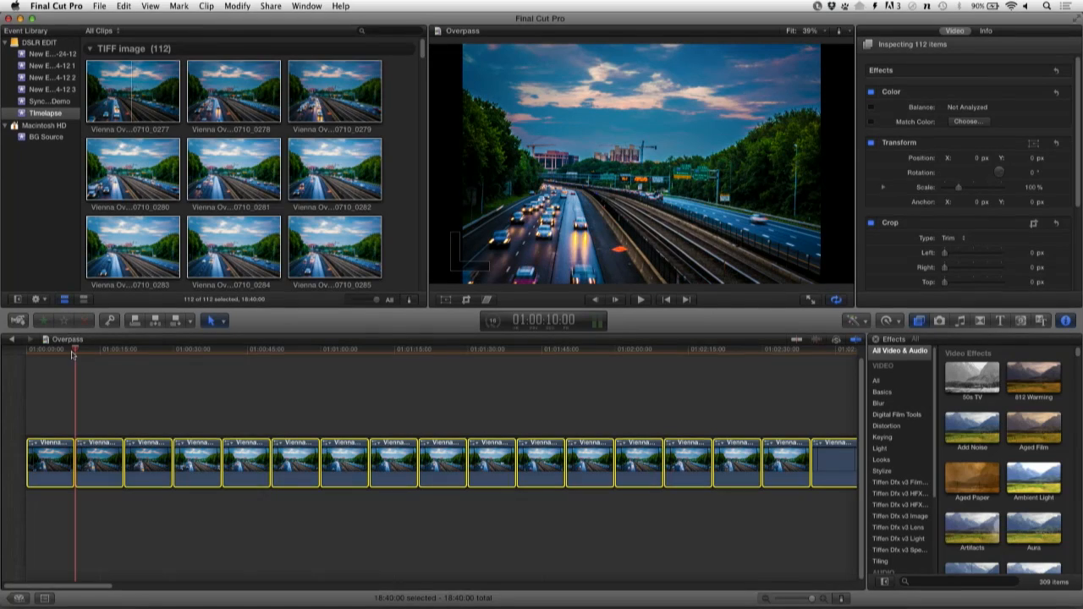
pyautogui.click(566, 322)
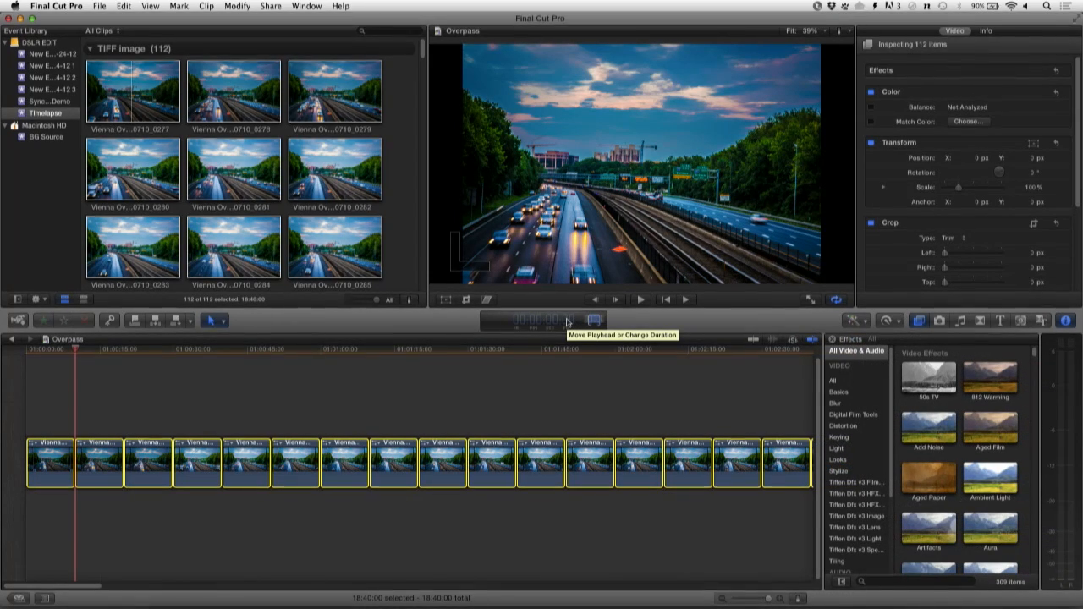
pyautogui.write('2')
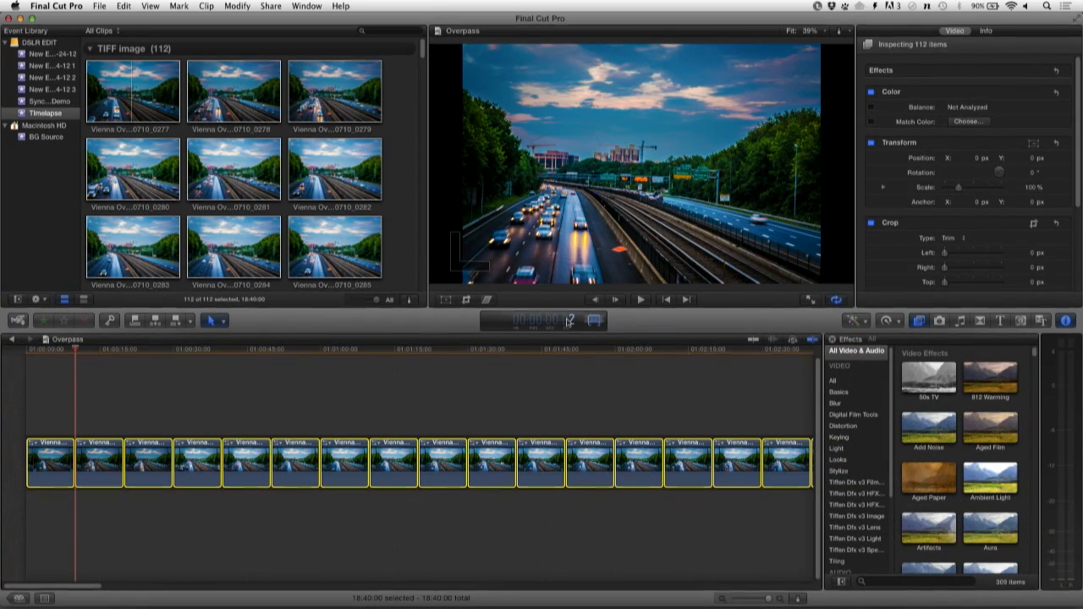
pyautogui.press('Return')
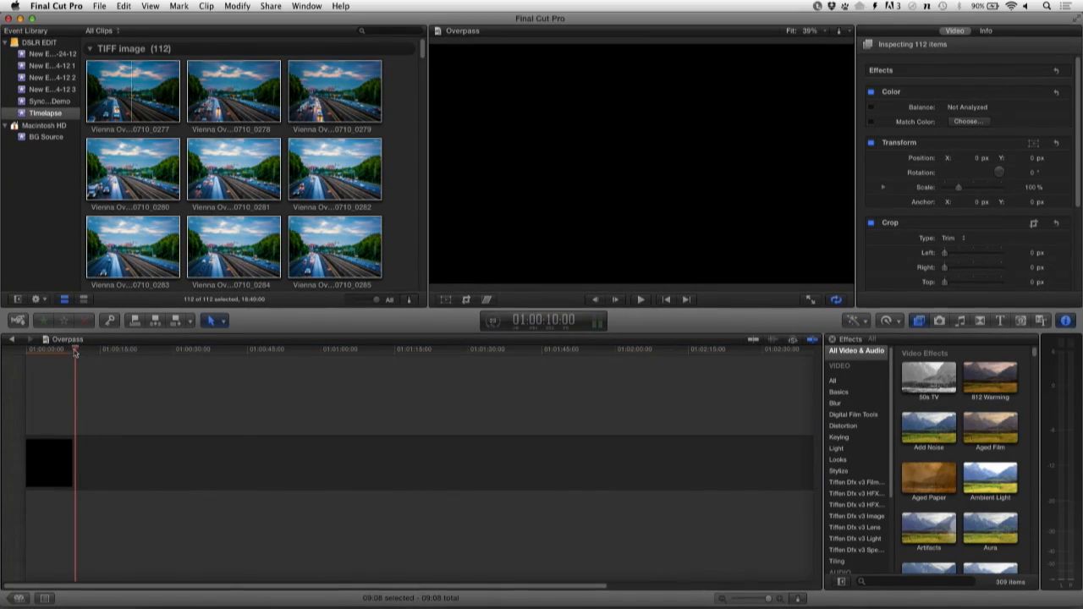
# Play the sped-up sequence from the start, then combine the stills into a New Compound Clip.
pyautogui.moveTo(75, 354); pyautogui.dragTo(25, 353)
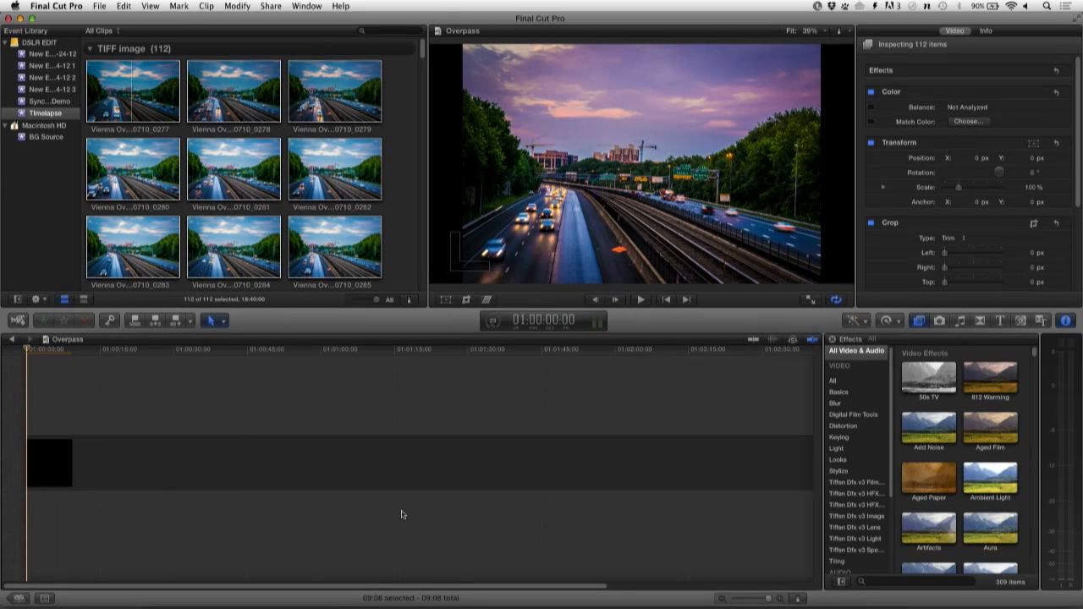
pyautogui.moveTo(736, 599); pyautogui.dragTo(769, 600)
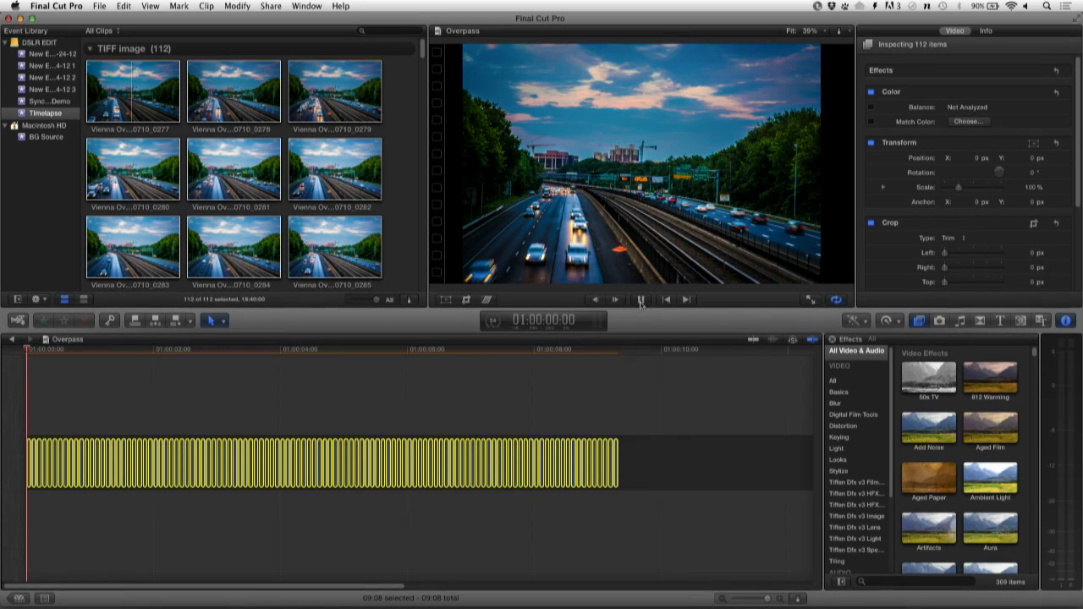
pyautogui.click(641, 300)
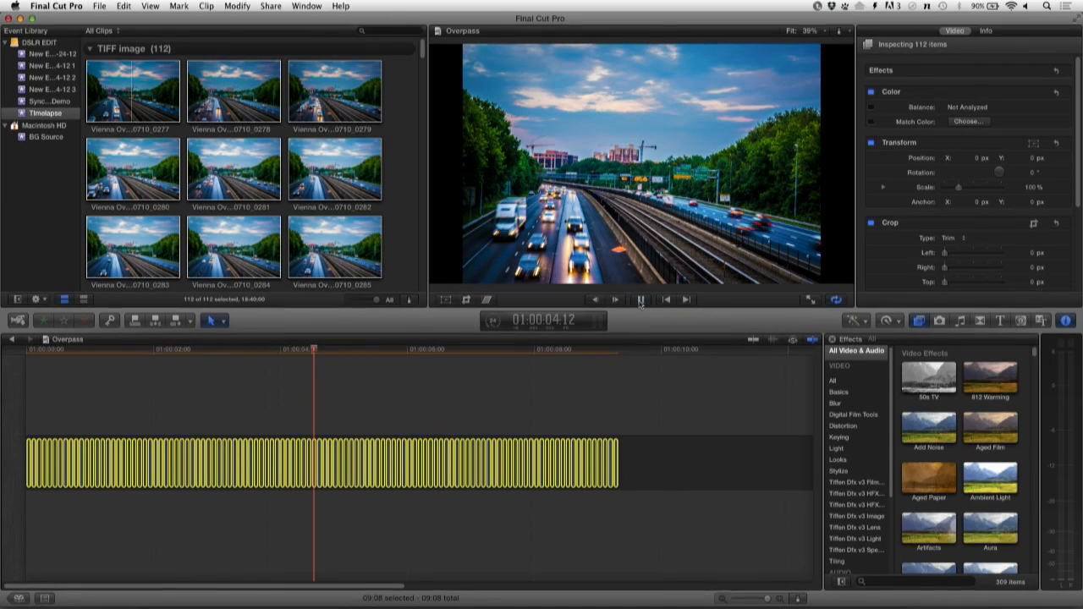
pyautogui.click(640, 299)
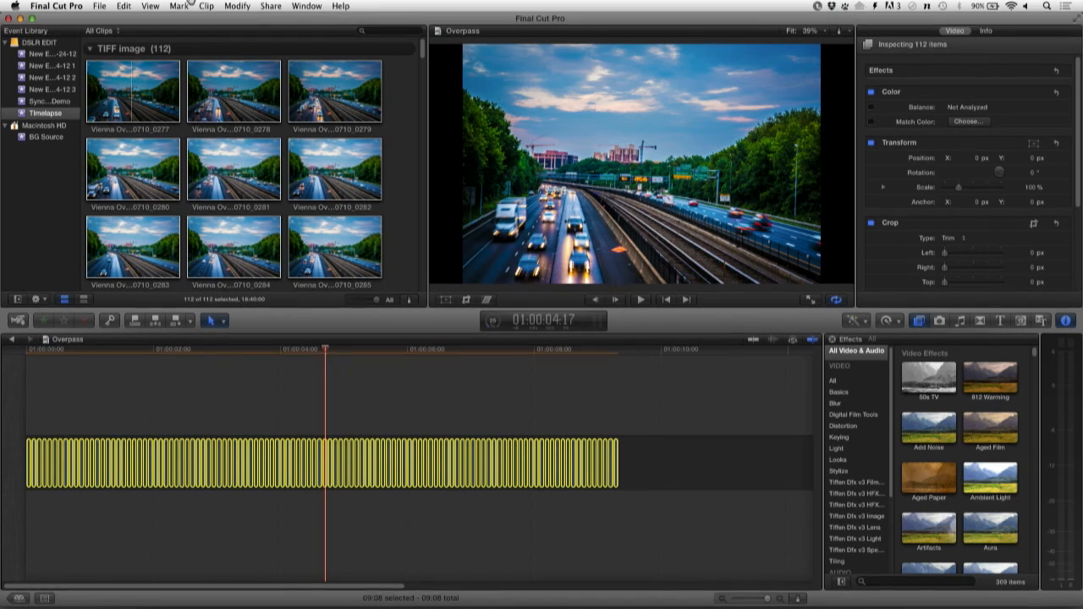
pyautogui.click(100, 6)
pyautogui.click(140, 91)
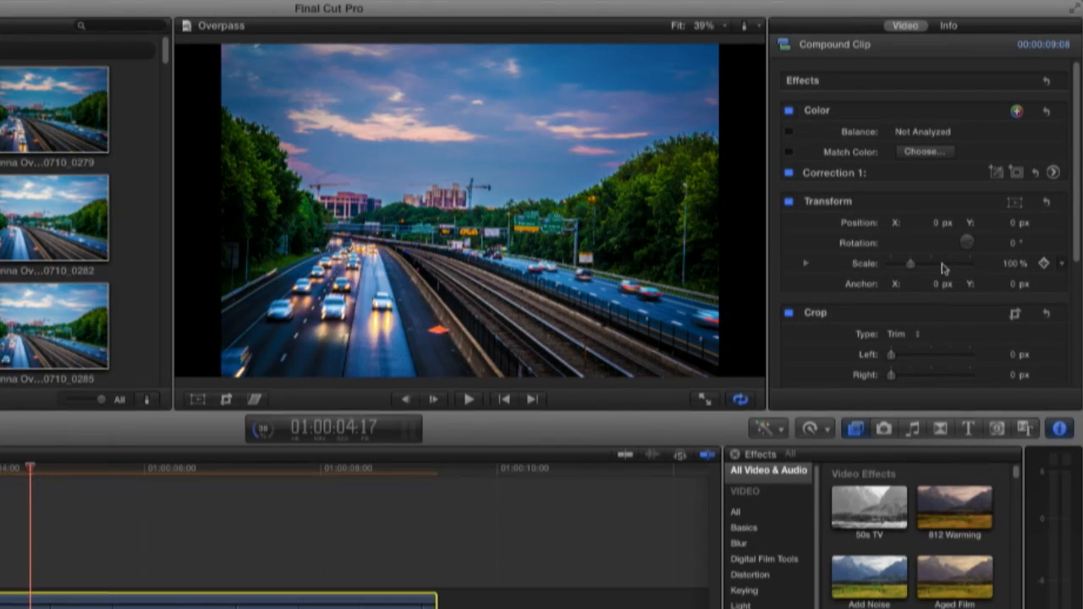
# Scale the compound clip to 134% and drag the image upward in the viewer to reframe the overpass.
pyautogui.moveTo(910, 263); pyautogui.dragTo(917, 265)
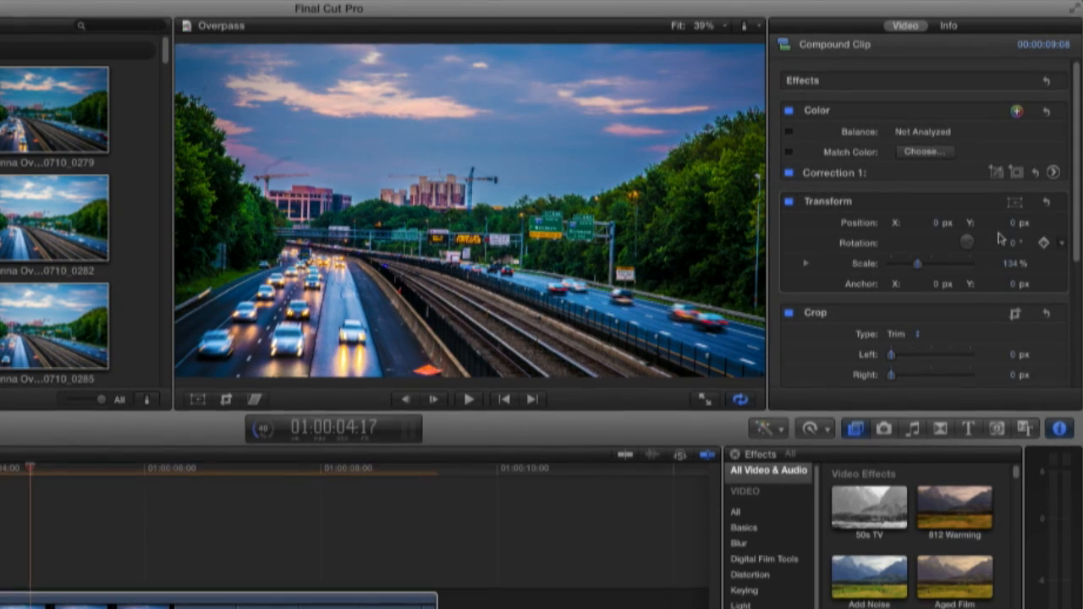
pyautogui.click(1015, 203)
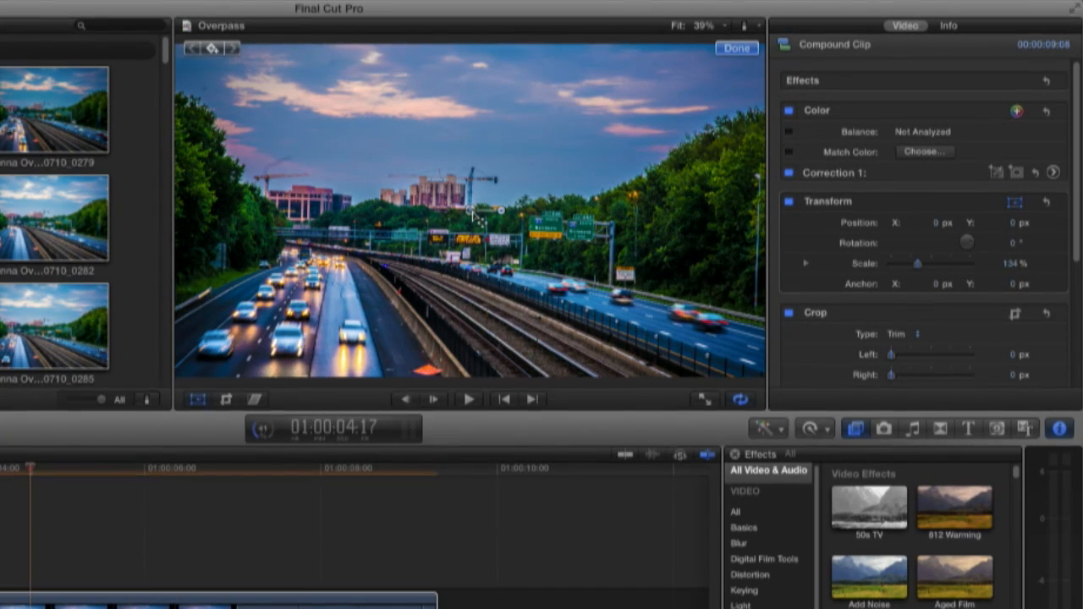
pyautogui.moveTo(472, 212); pyautogui.dragTo(476, 169)
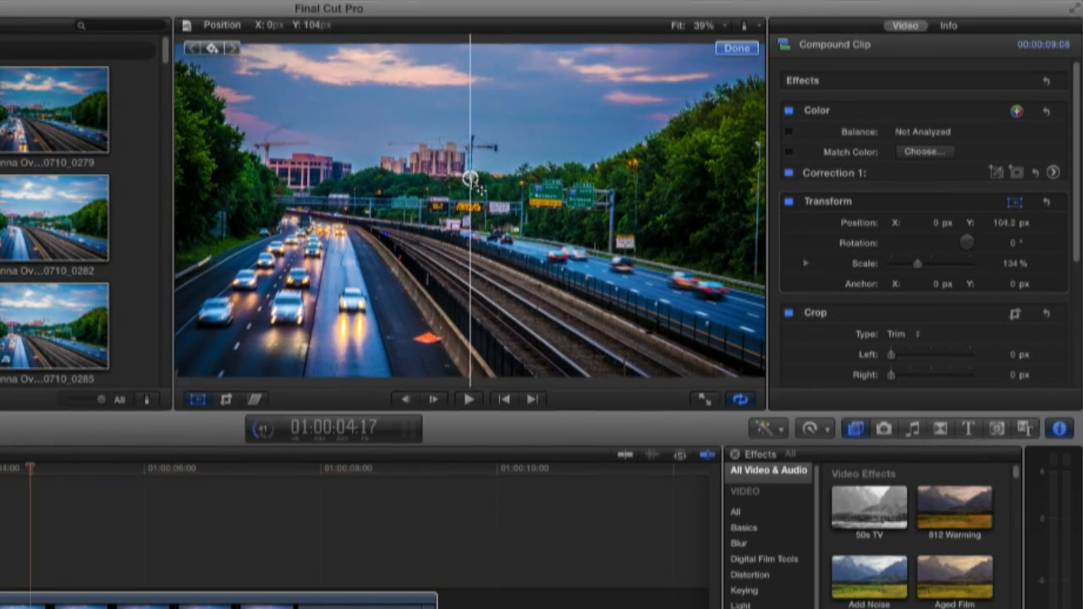
pyautogui.moveTo(476, 170); pyautogui.dragTo(476, 164)
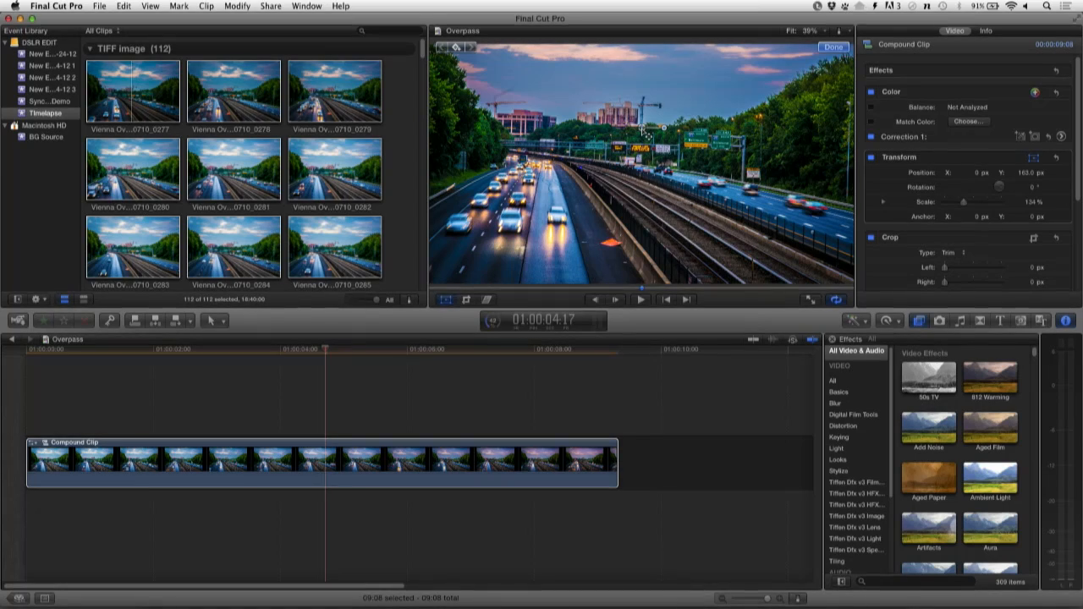
# In the Looks effects, preview Bleach Bypass, Cold Steel, Cast and Cool Tones on the footage.
pyautogui.click(837, 459)
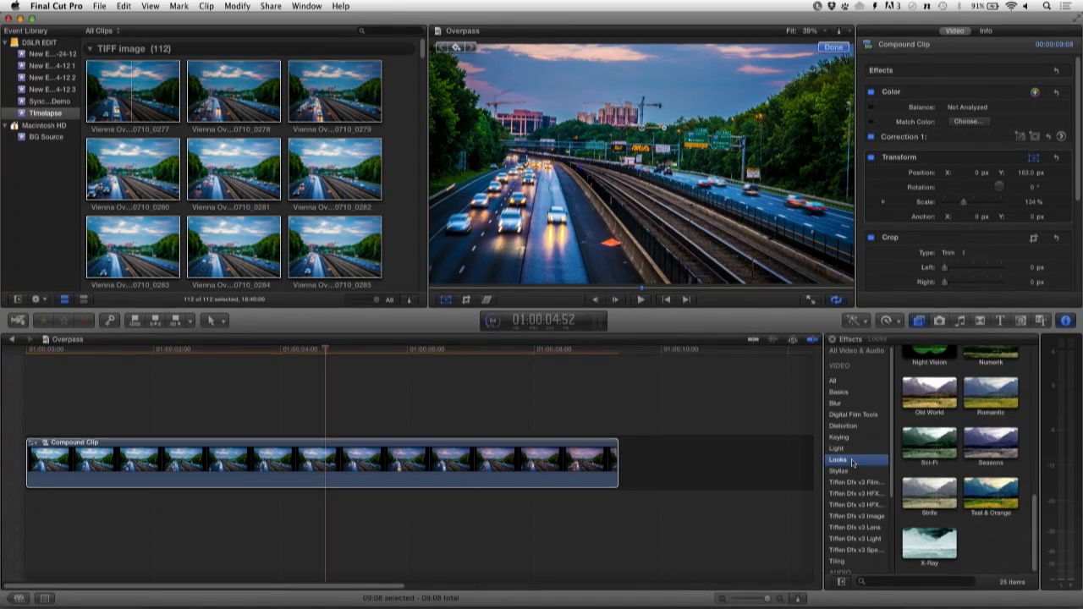
pyautogui.scroll(5, 927, 506)
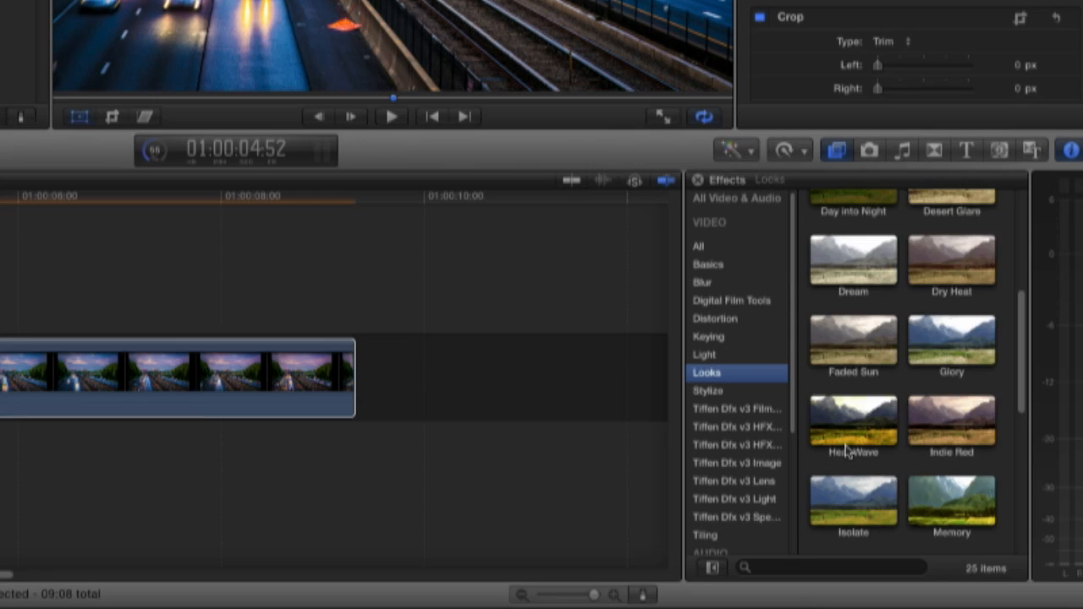
pyautogui.scroll(5, 928, 506)
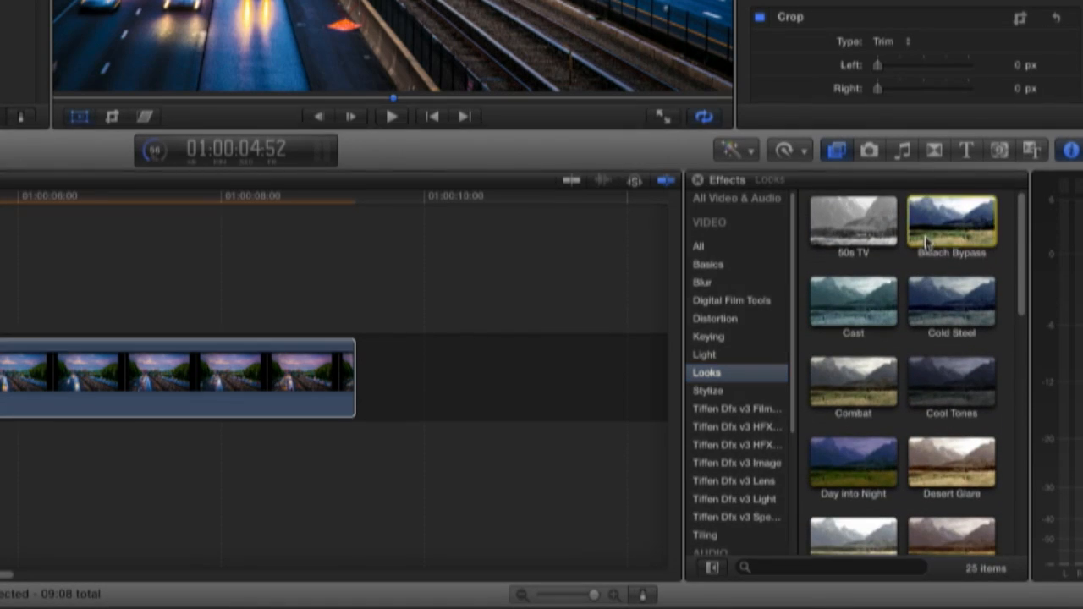
pyautogui.click(952, 224)
pyautogui.click(954, 313)
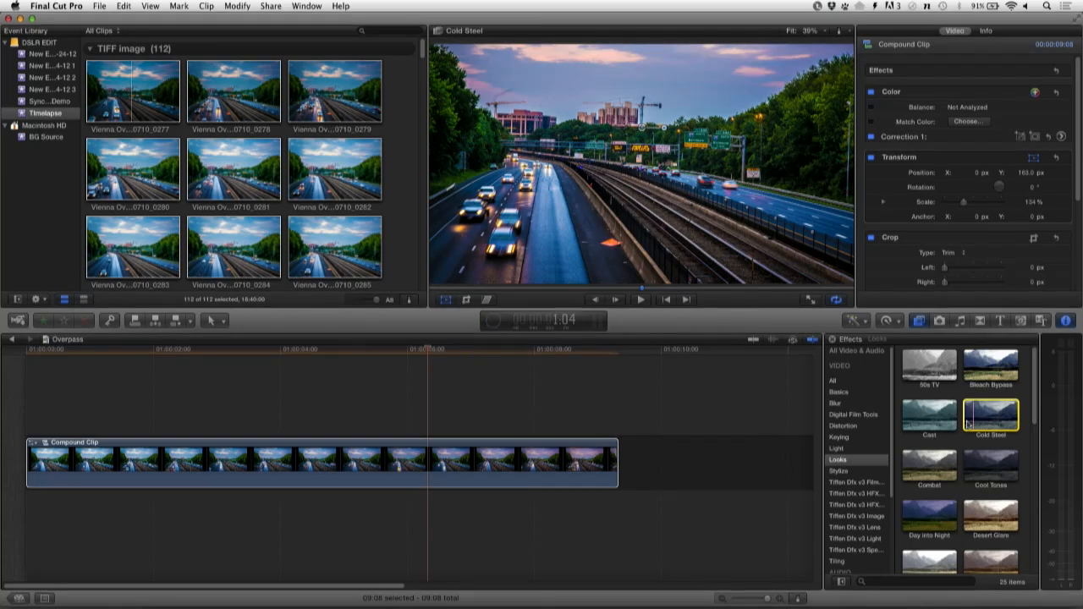
pyautogui.click(930, 416)
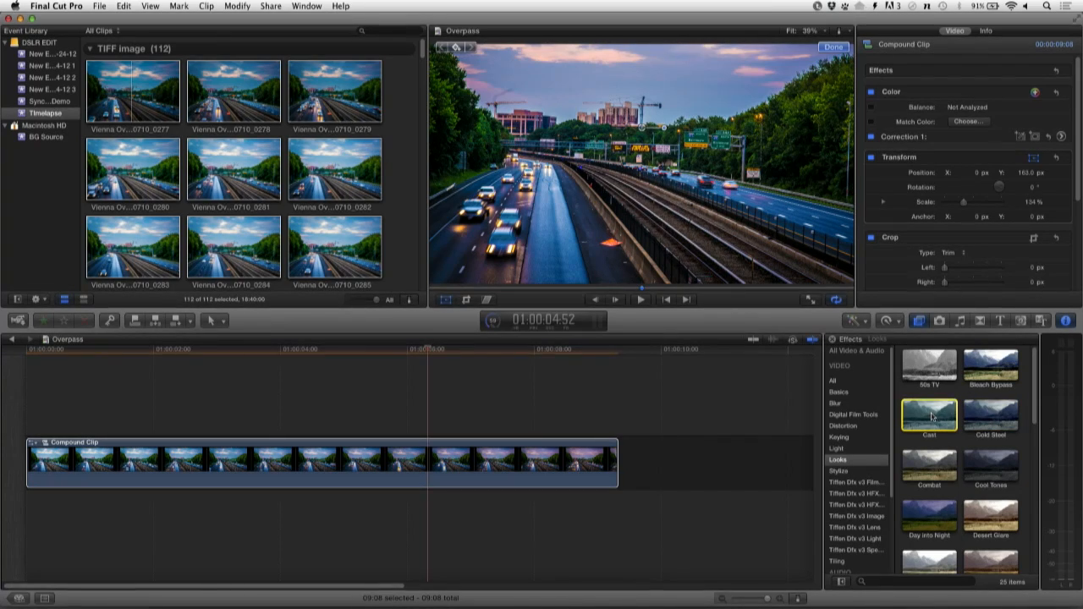
pyautogui.click(990, 423)
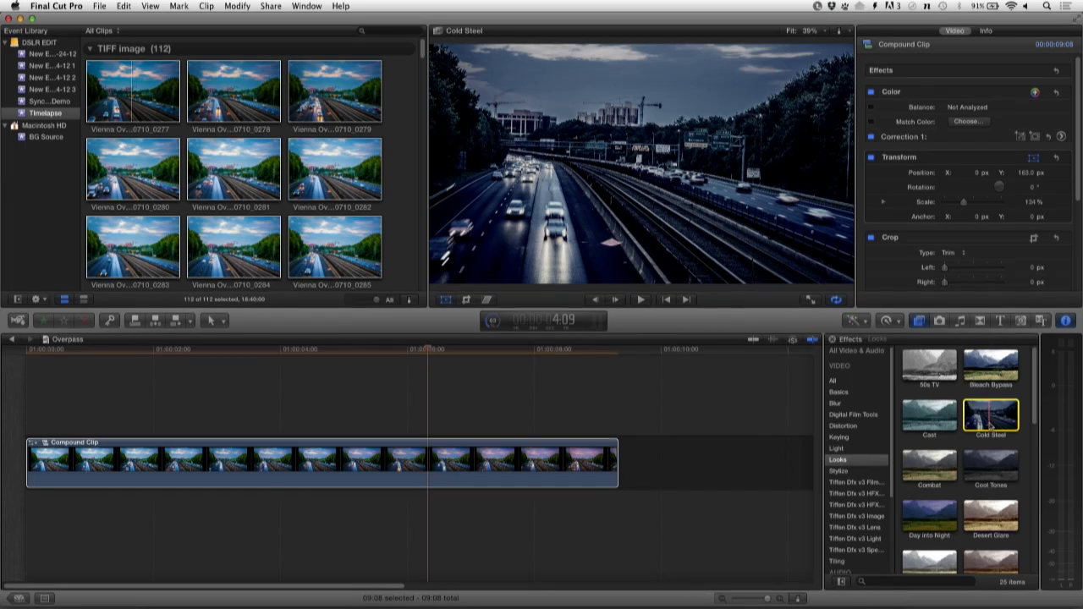
pyautogui.click(989, 464)
pyautogui.click(997, 370)
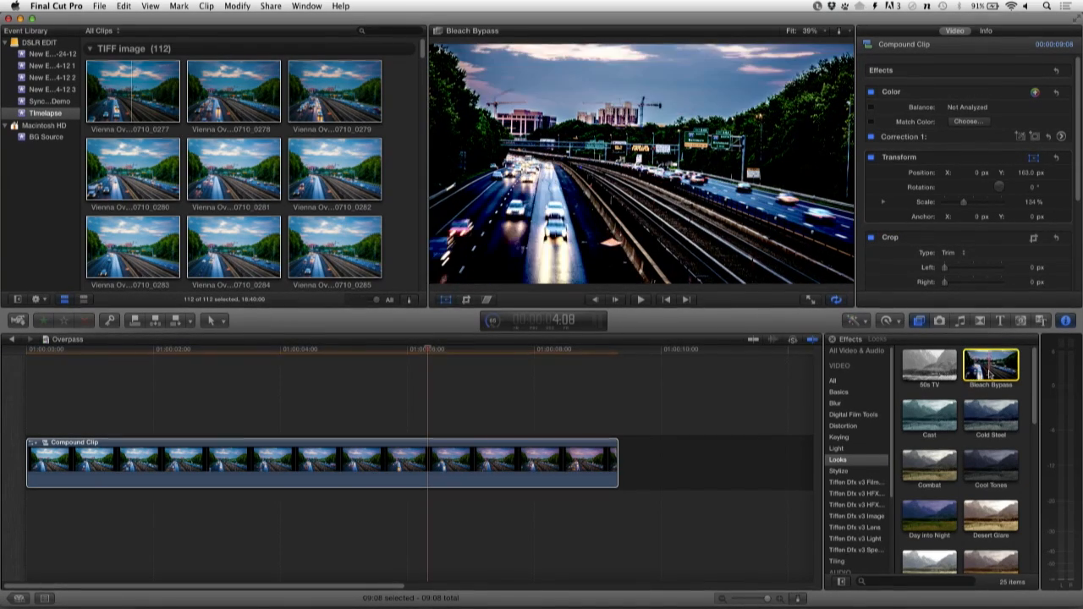
# Apply Bleach Bypass to the compound clip with Amount about 57 and Match iMovie unchecked.
pyautogui.doubleClick(990, 372)
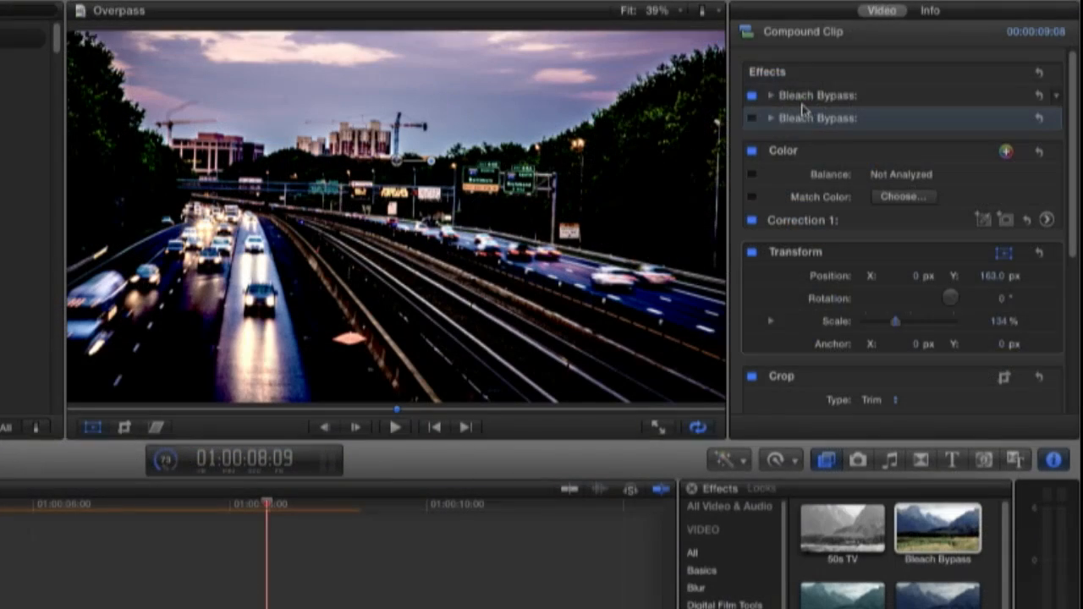
pyautogui.click(771, 96)
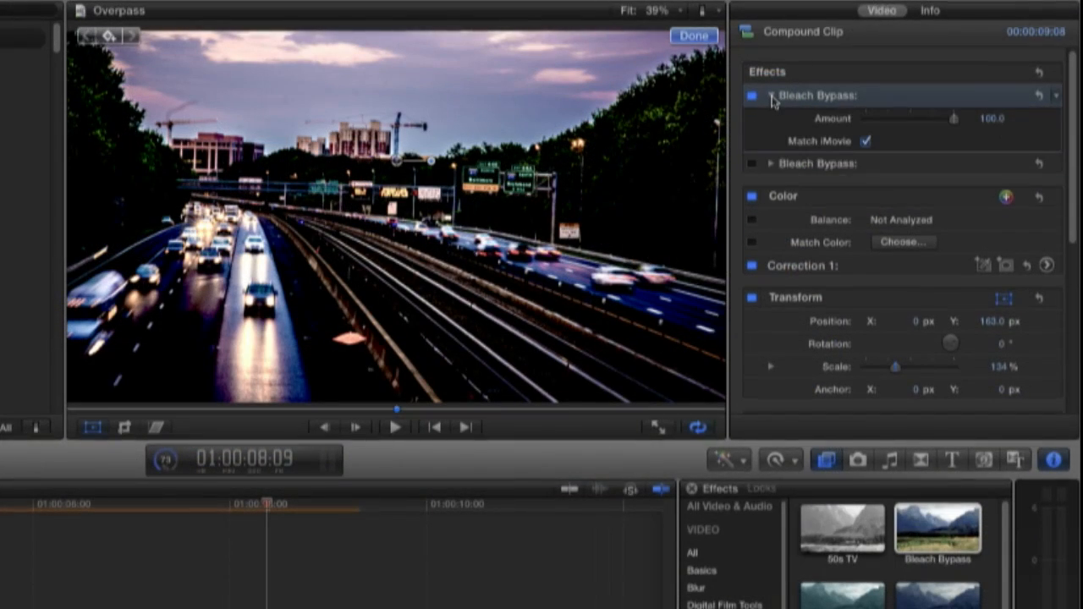
pyautogui.moveTo(954, 119)
pyautogui.mouseDown()
pyautogui.moveTo(902, 119)
pyautogui.moveTo(930, 119)
pyautogui.mouseUp()
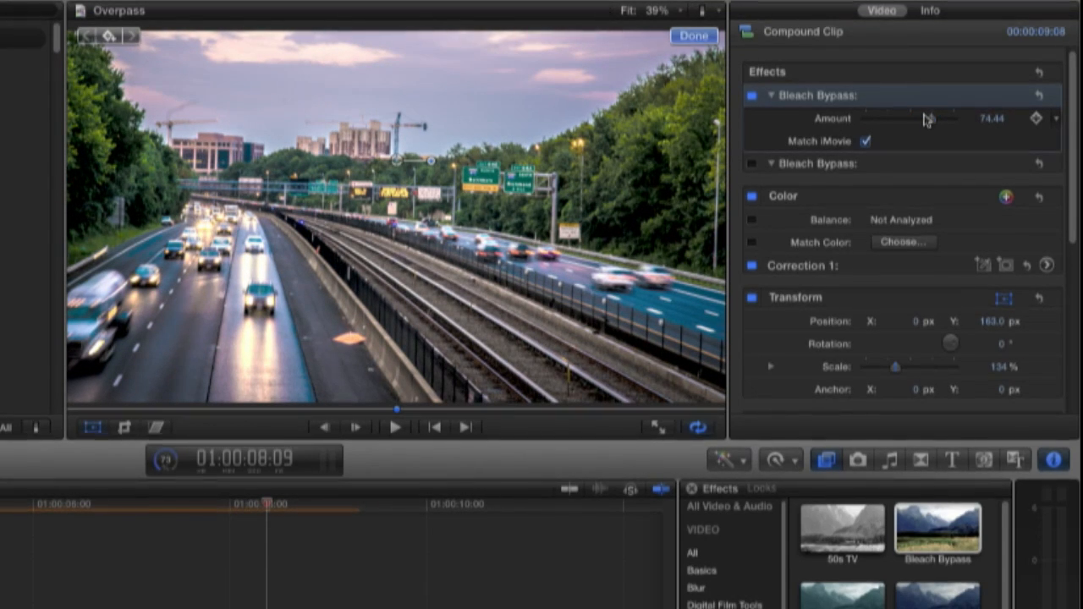
pyautogui.moveTo(924, 121); pyautogui.dragTo(934, 121)
pyautogui.click(866, 141)
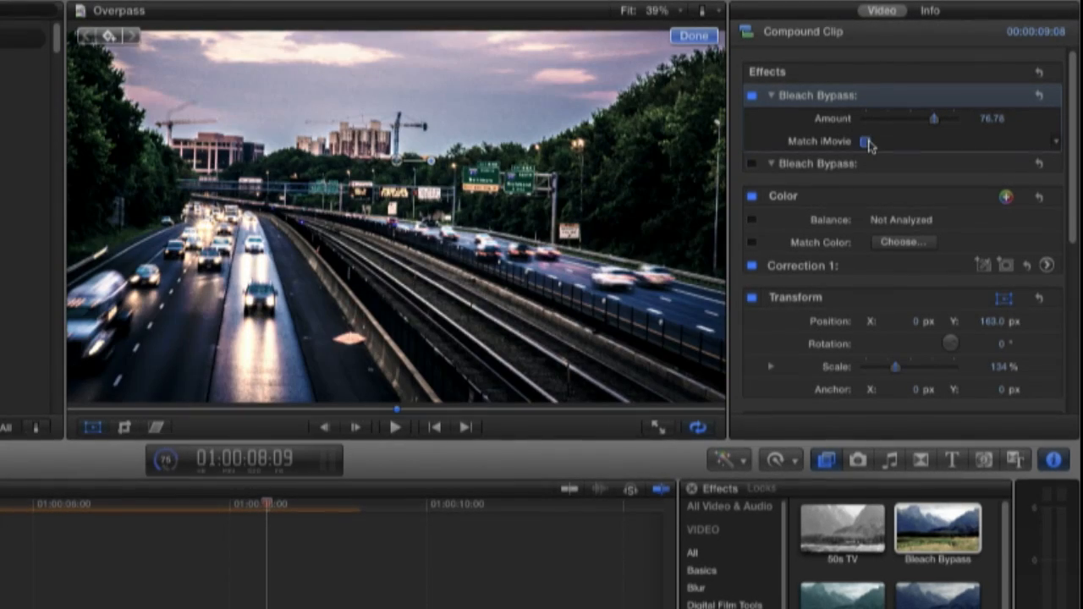
pyautogui.click(865, 141)
pyautogui.moveTo(933, 119); pyautogui.dragTo(917, 119)
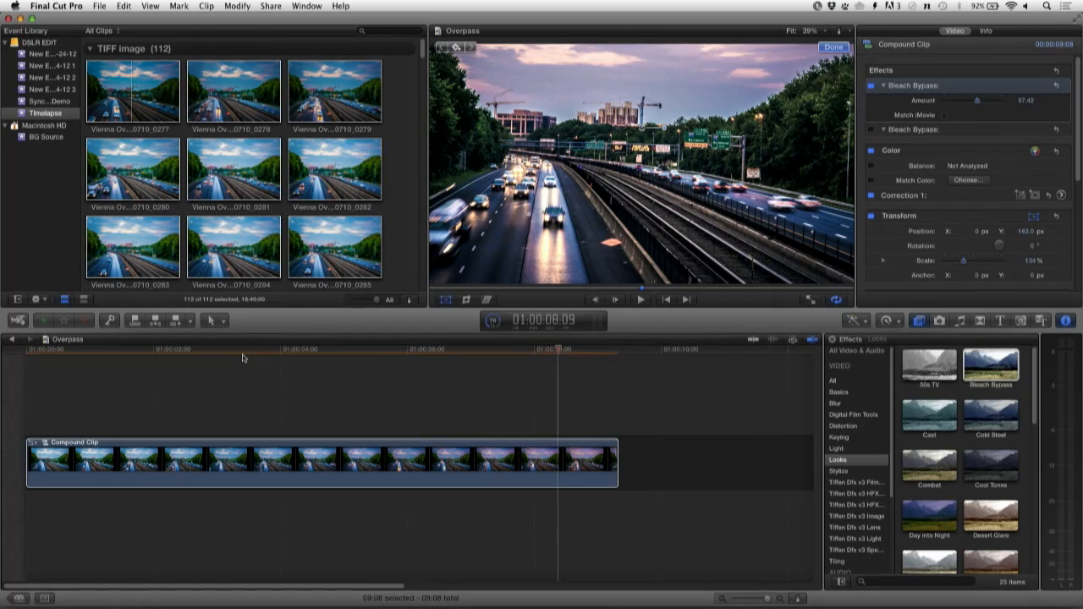
pyautogui.click(244, 350)
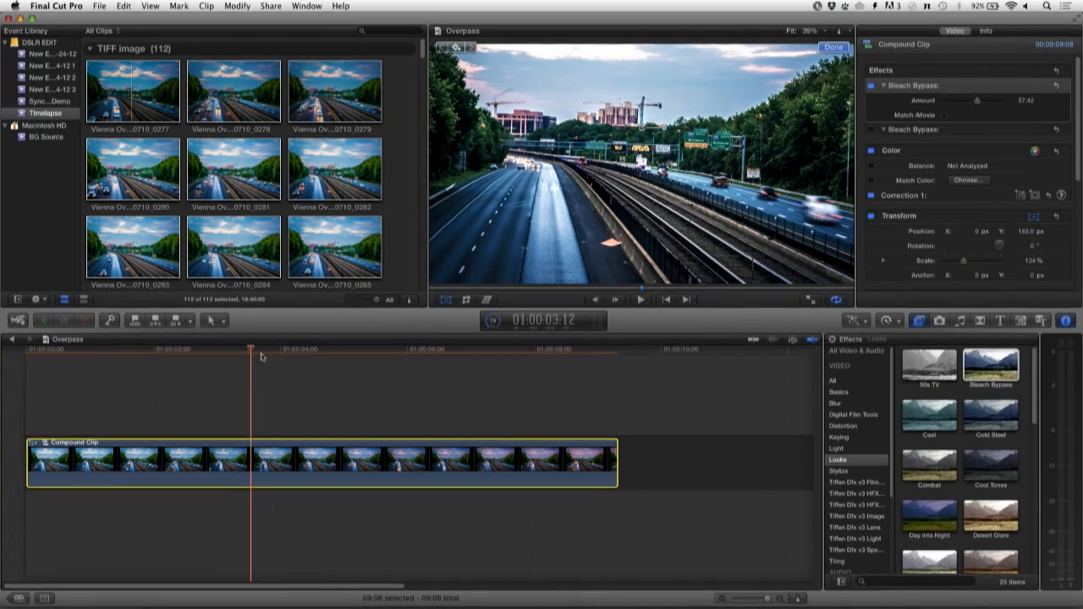
pyautogui.click(289, 350)
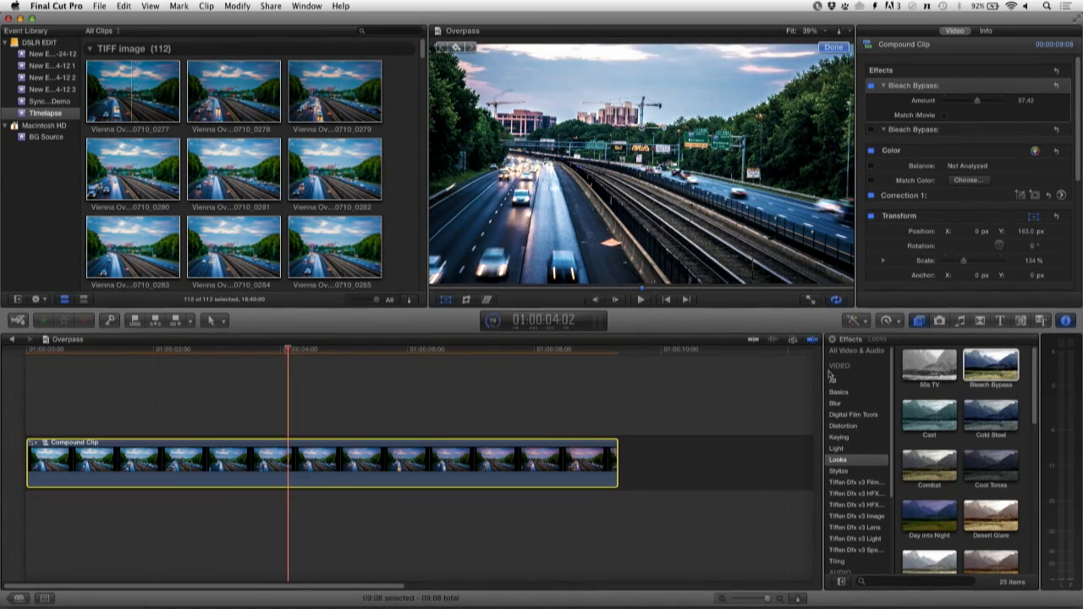
pyautogui.scroll(-5, 949, 417)
pyautogui.scroll(-5, 949, 418)
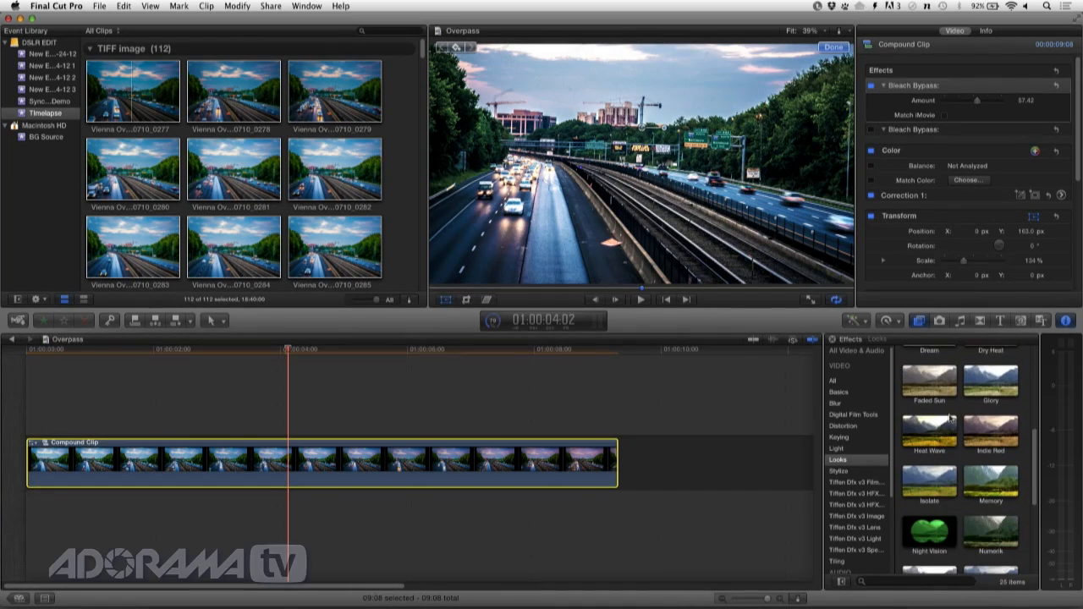
pyautogui.scroll(-3, 949, 418)
pyautogui.click(507, 389)
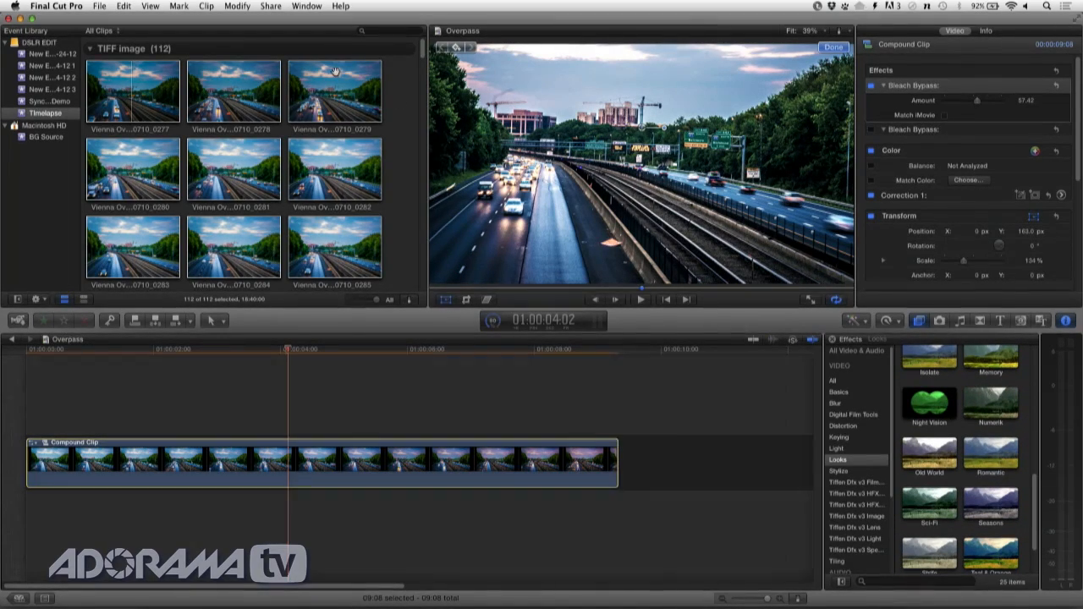
pyautogui.click(272, 6)
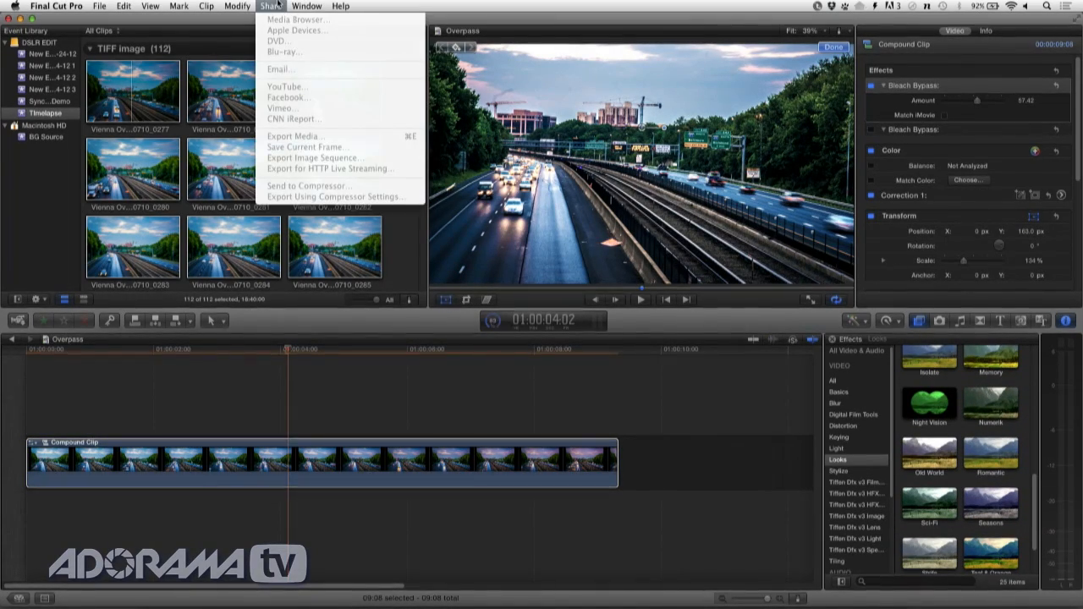
pyautogui.press('Escape')
pyautogui.click(321, 409)
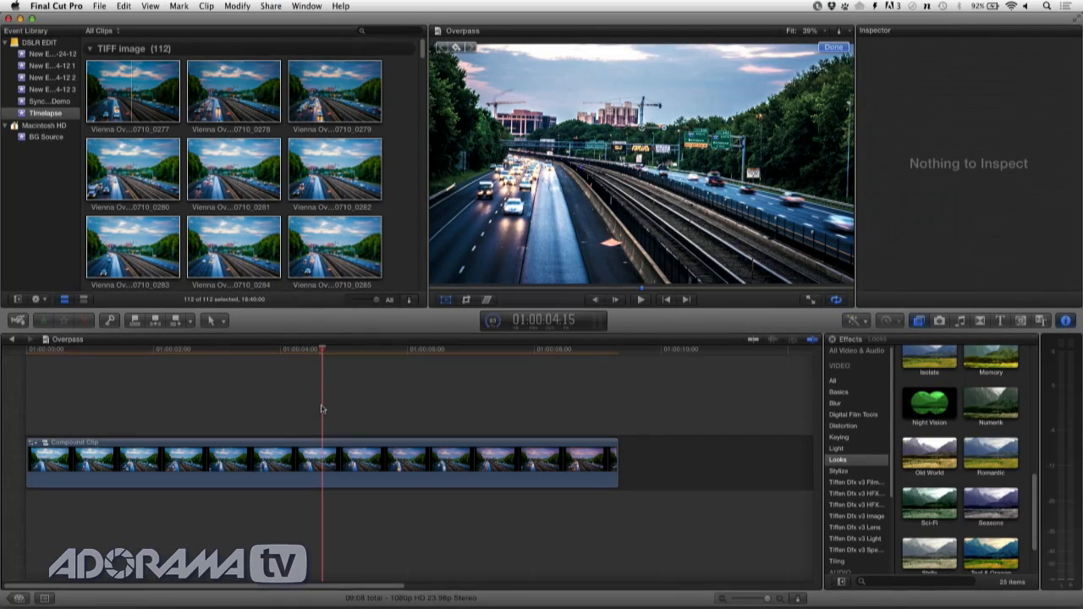
pyautogui.click(269, 461)
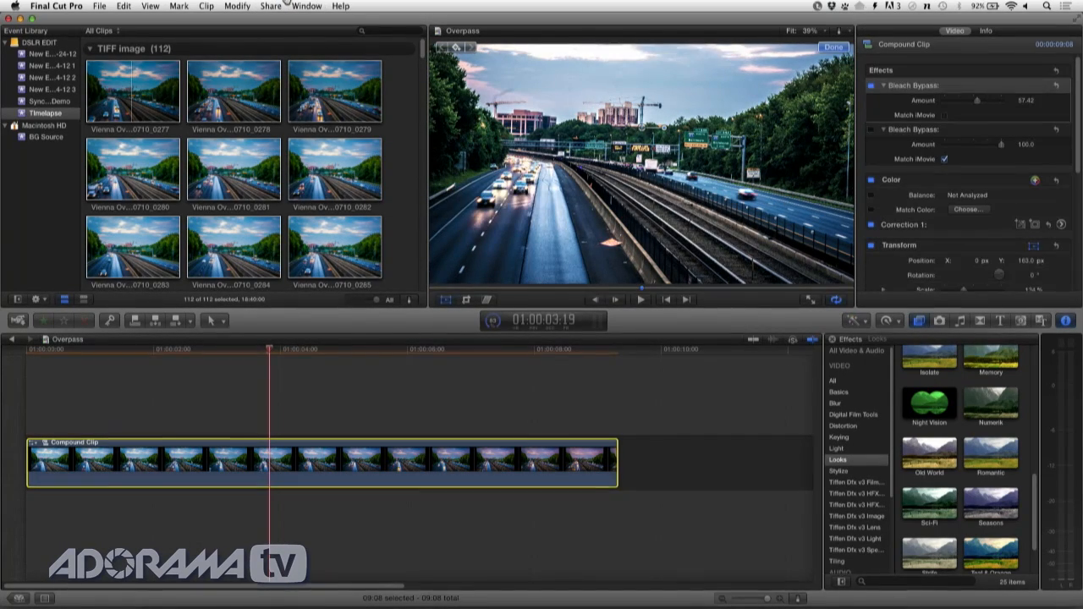
pyautogui.click(275, 6)
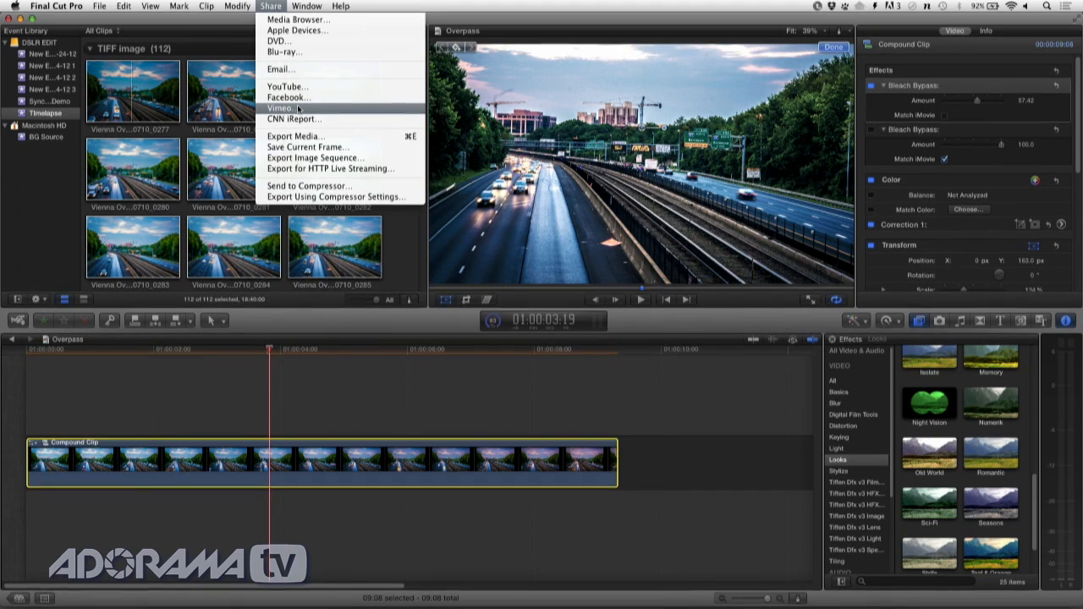
# Share to Media Browser with the Apple TV output selected and start publishing.
pyautogui.click(305, 20)
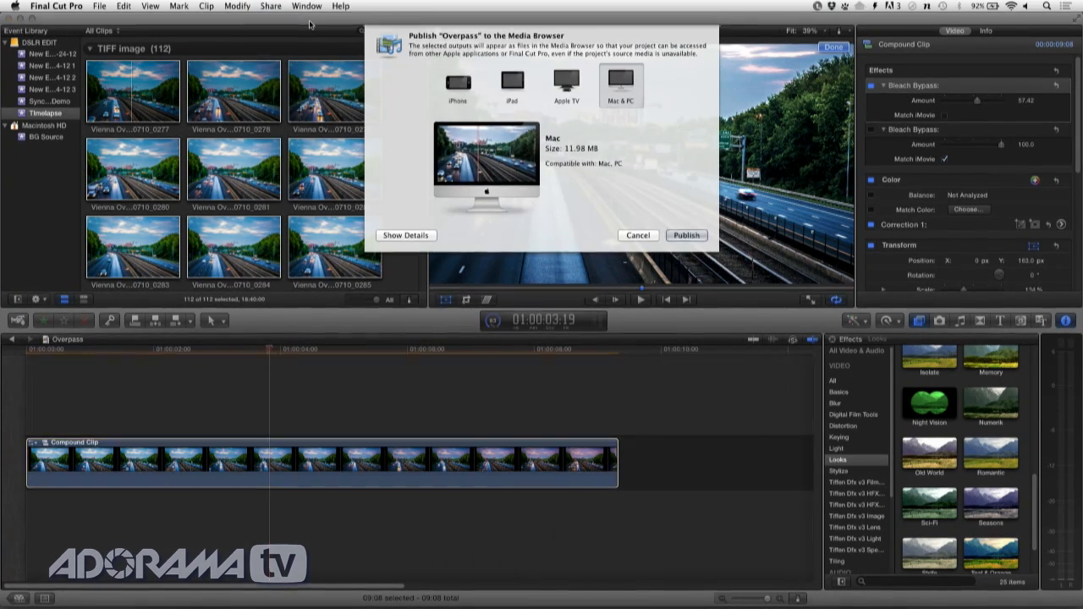
pyautogui.click(566, 84)
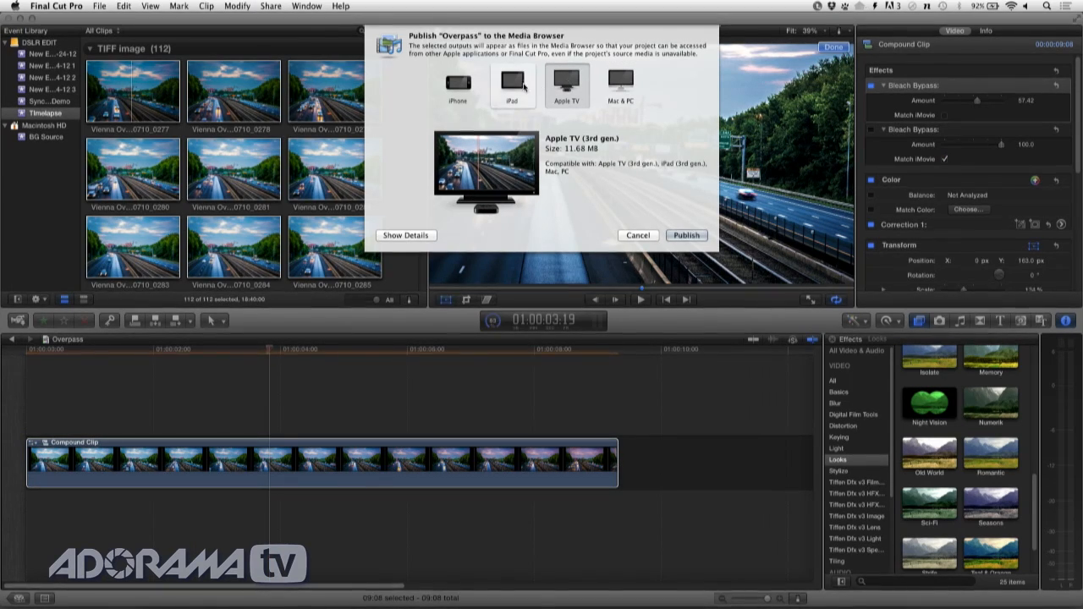
pyautogui.click(512, 85)
pyautogui.click(566, 86)
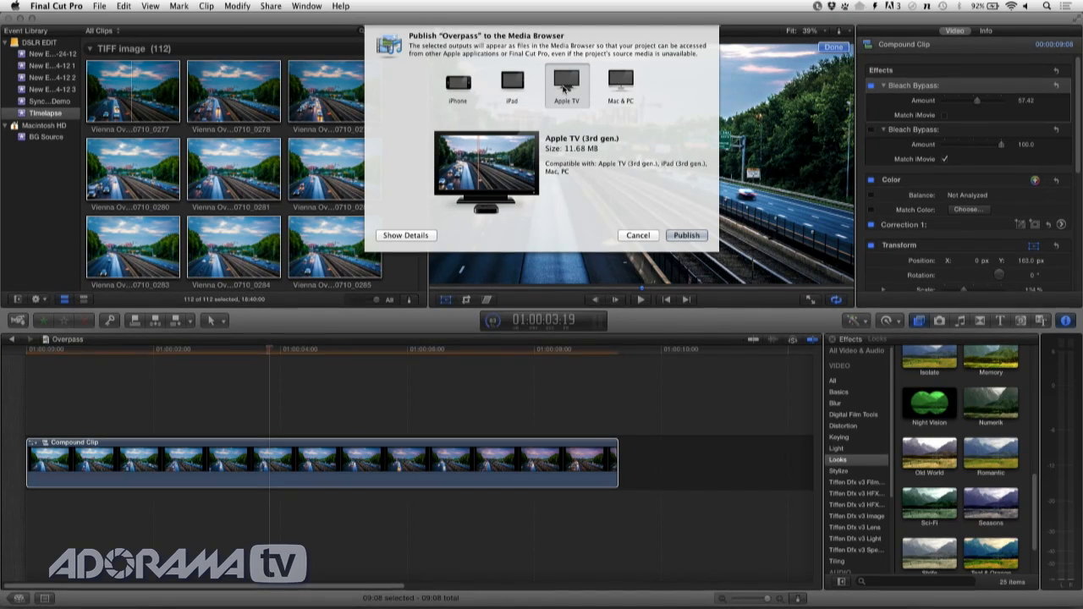
pyautogui.click(686, 236)
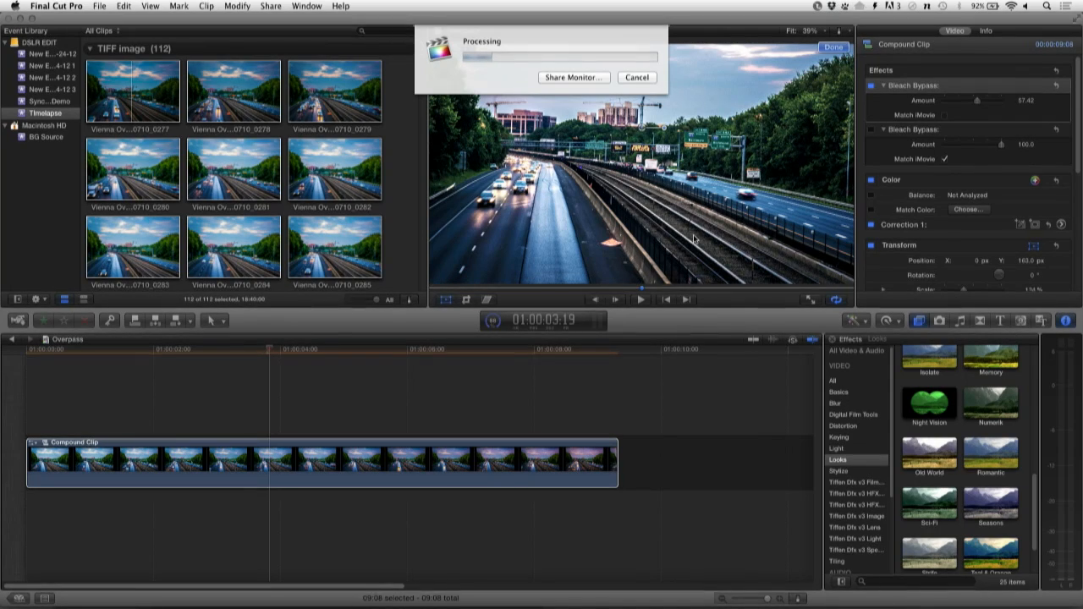
# Bring up the Share Monitor to track the Overpass Apple TV export job.
pyautogui.click(572, 77)
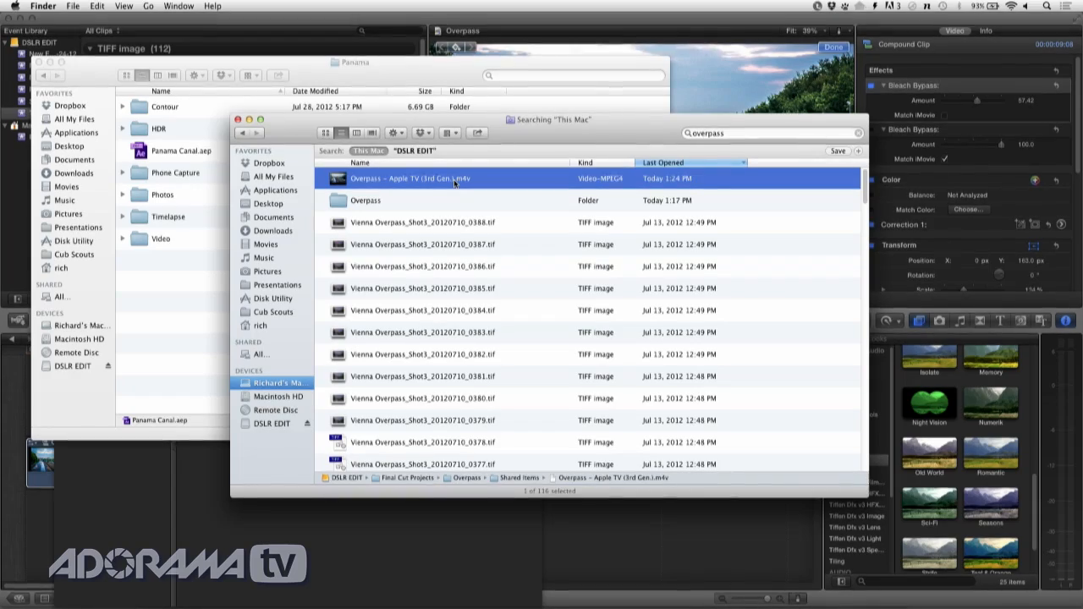
# Preview the exported Overpass Apple TV .m4v with Quick Look, then return to the results.
pyautogui.press('space')
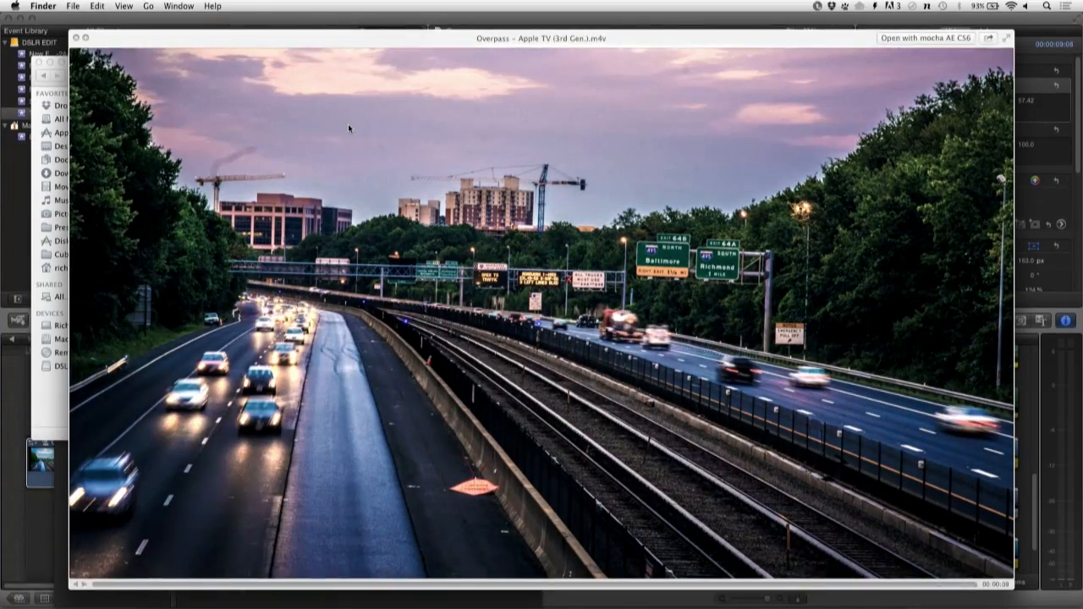
pyautogui.press('space')
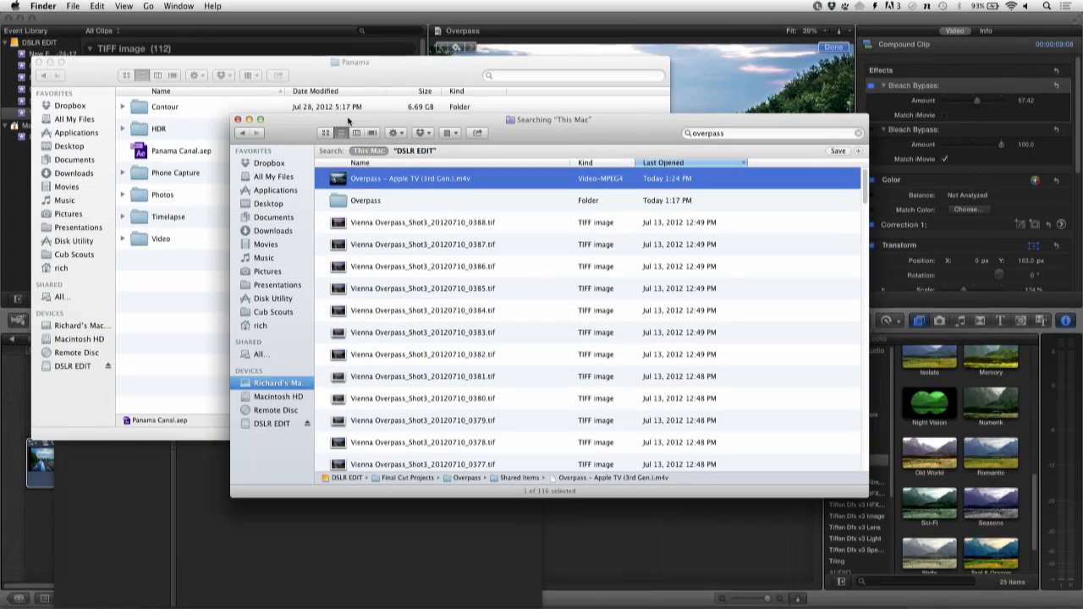